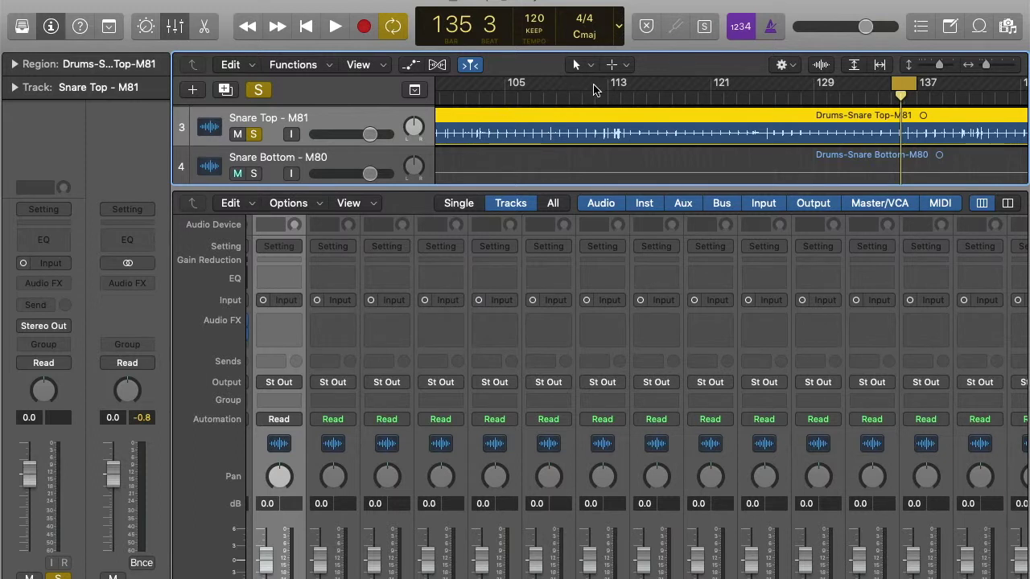
Set the cycle range from bar 112 to bar 115 and audition the soloed snare top in it
left_click_drag(596, 85, 626, 87)
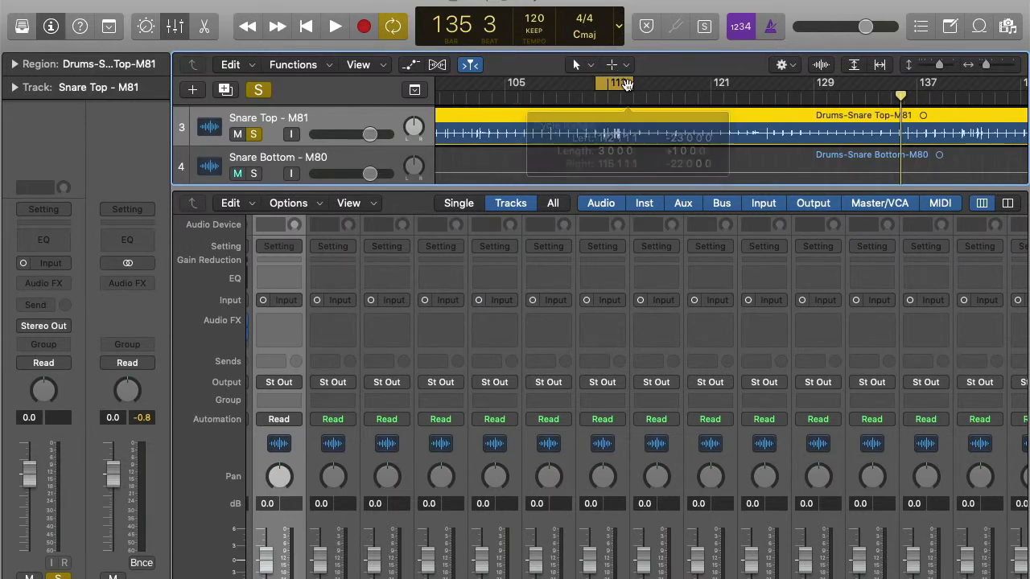
key("space")
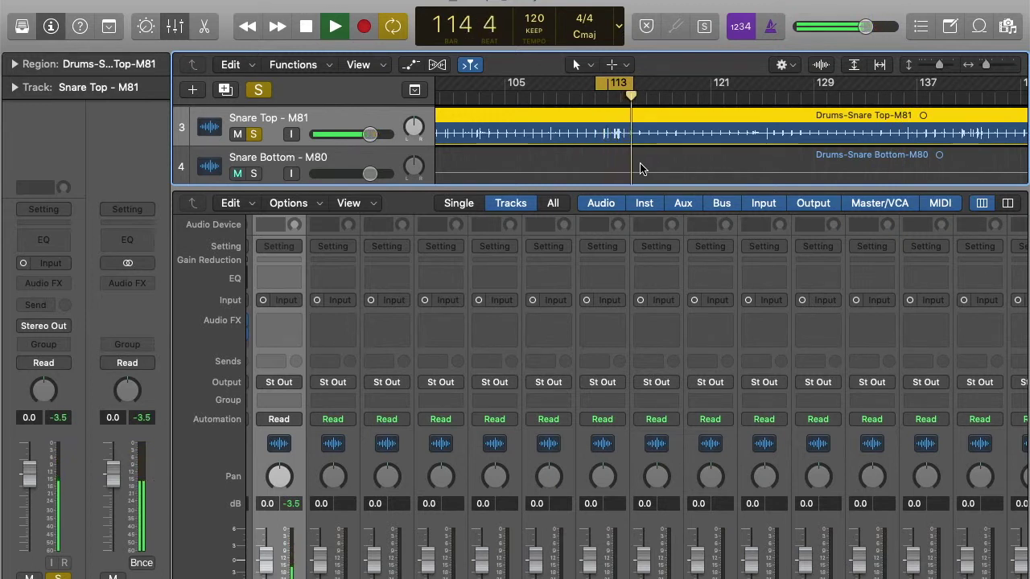
key("space")
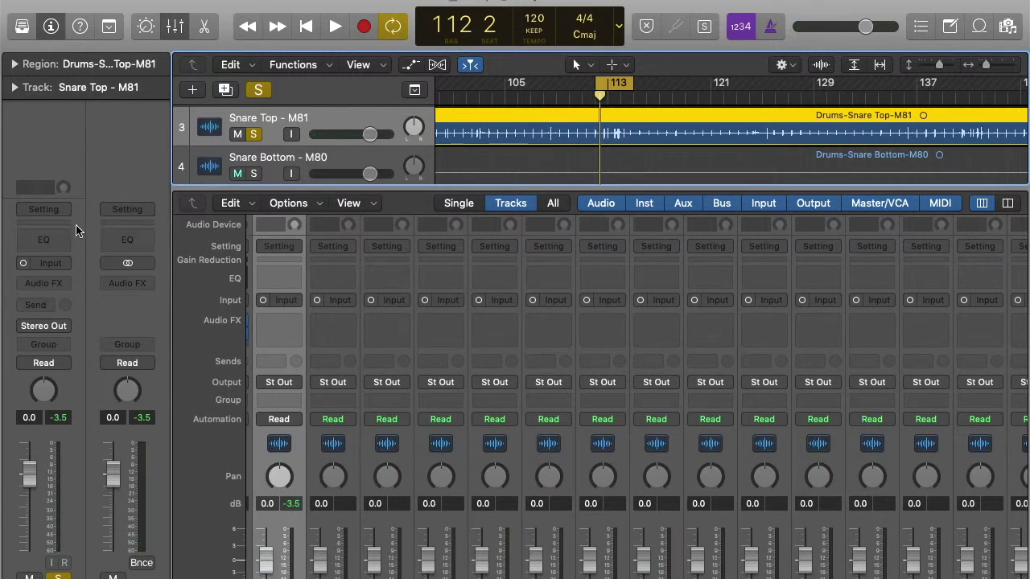
Insert a Compressor on the Snare Top track using the Studio FET model with its graph display
left_click(35, 229)
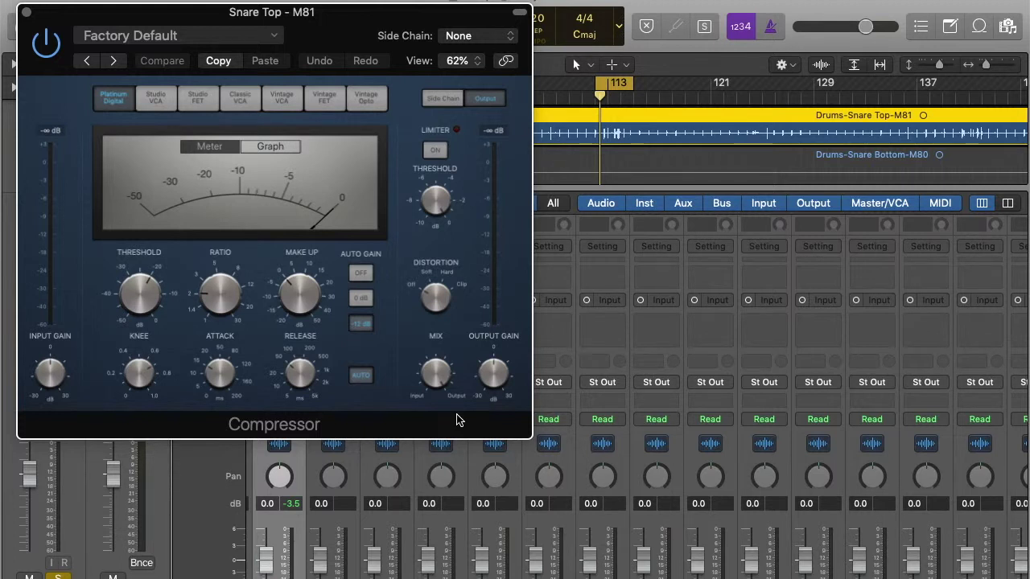
left_click(205, 107)
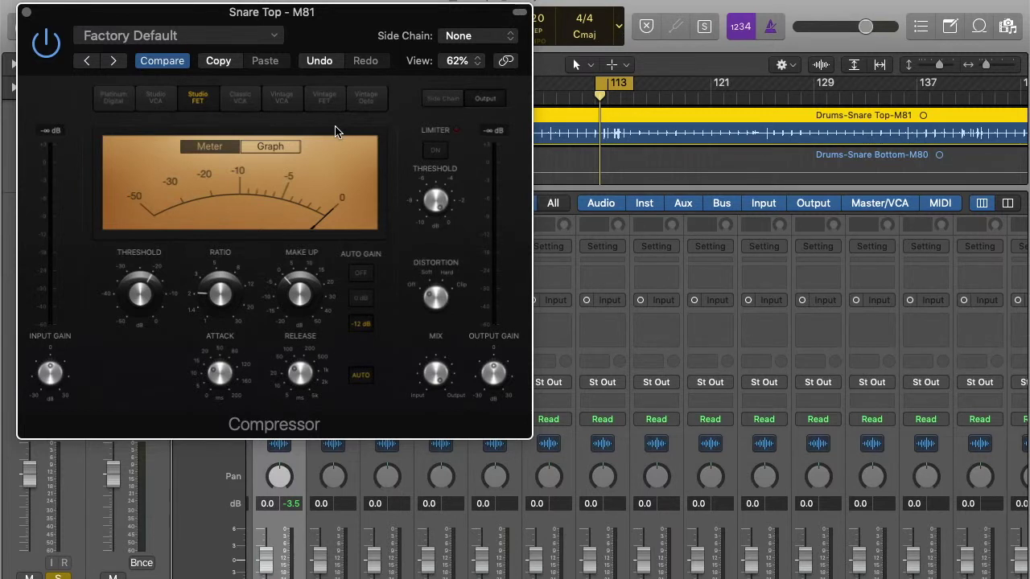
left_click(281, 148)
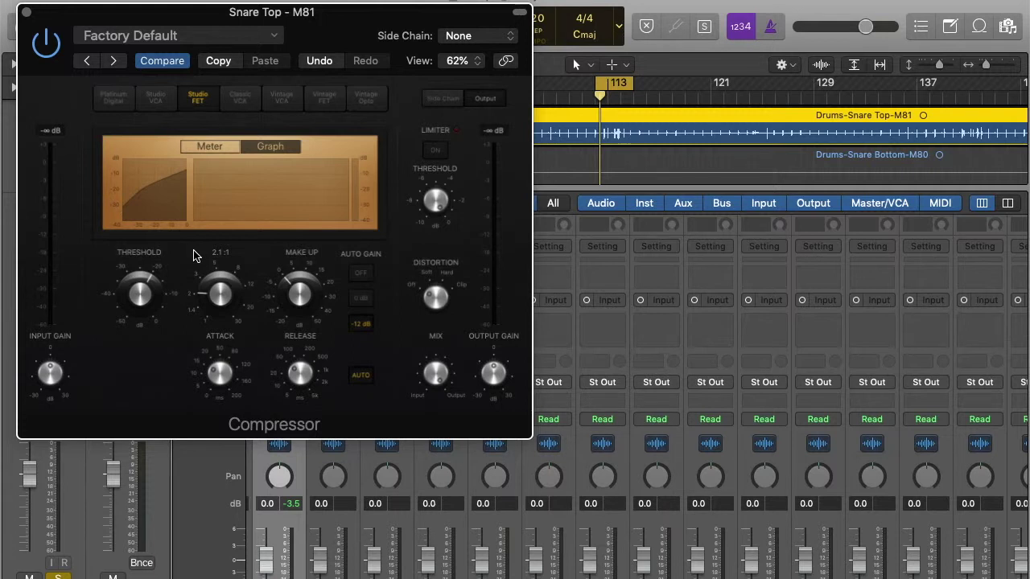
key("space")
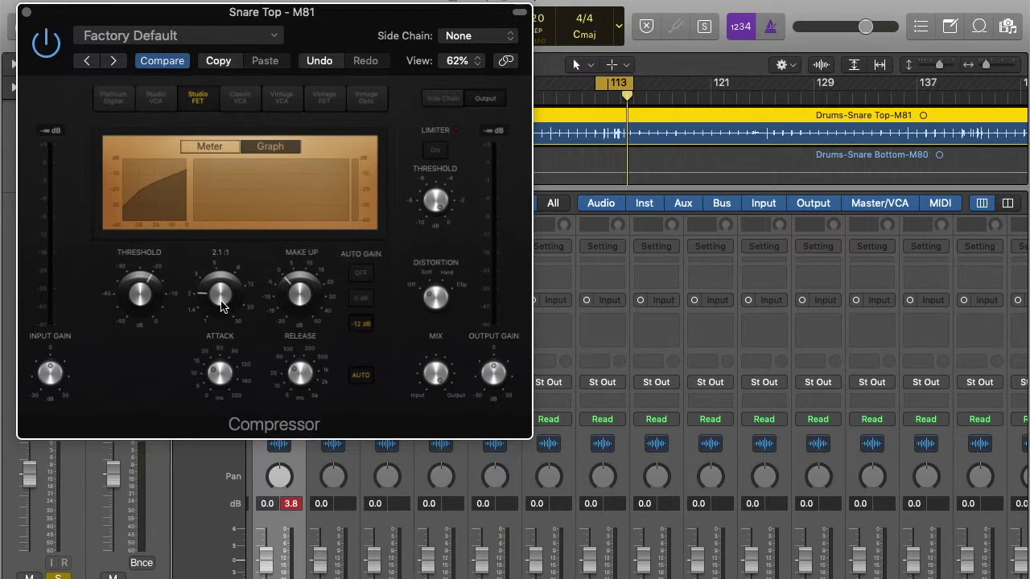
Raise the snare compressor's ratio and set its threshold to -16.0 dB while auditioning the loop
left_click_drag(222, 305, 223, 271)
mouse_move(139, 298)
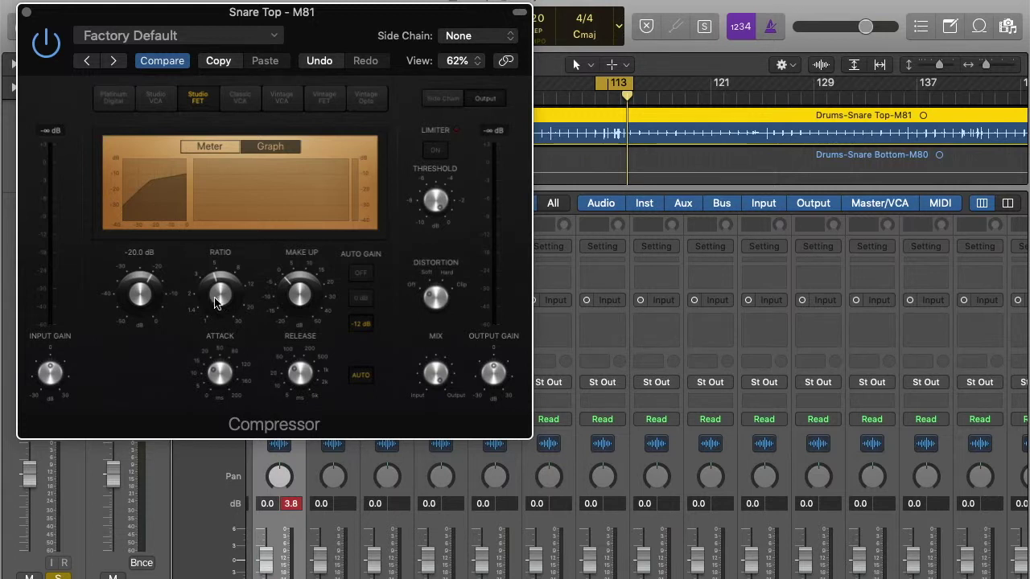
mouse_move(139, 293)
left_mouse_down()
mouse_move(145, 325)
mouse_move(135, 267)
mouse_move(140, 293)
left_mouse_up()
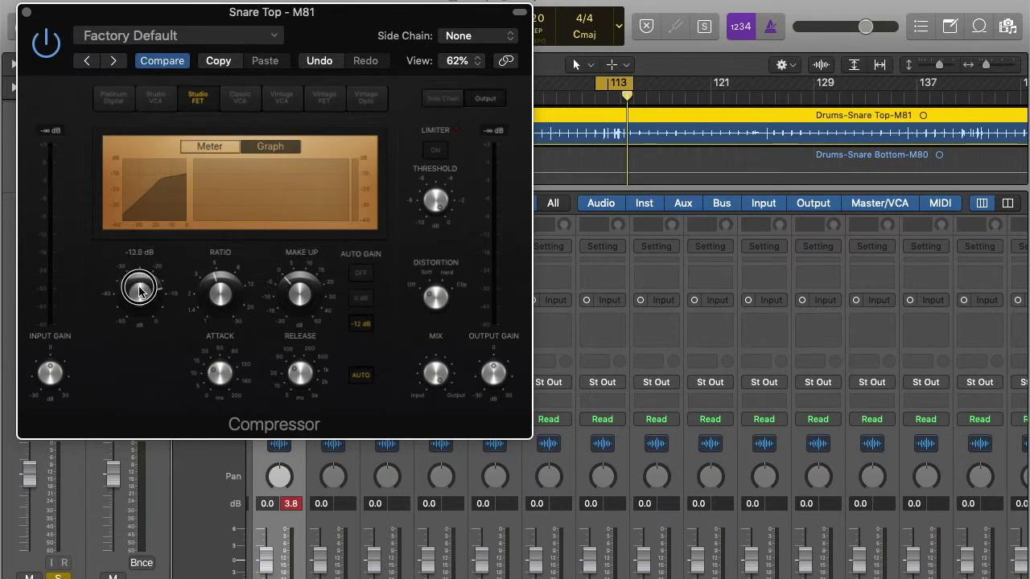
key("space")
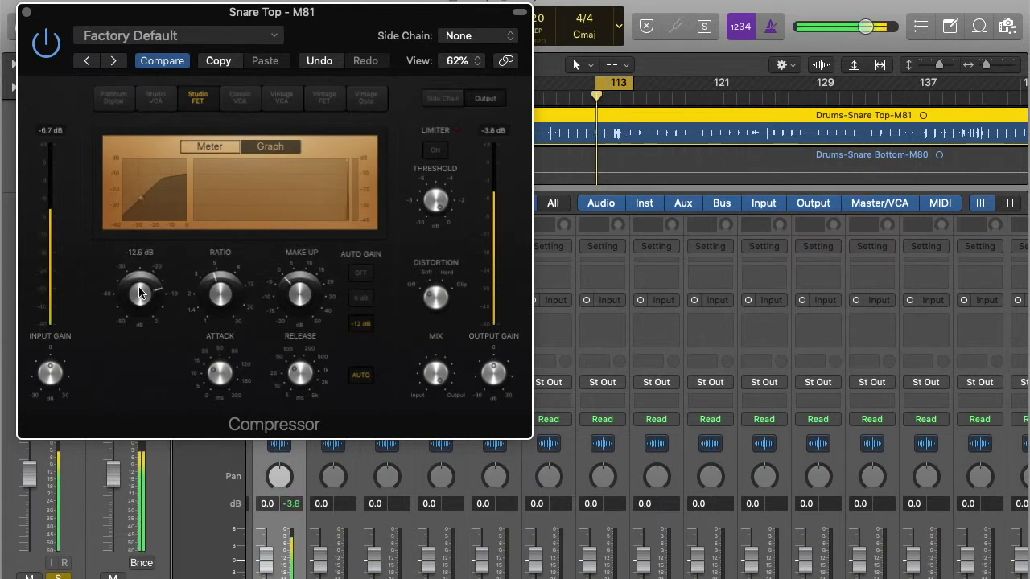
left_click_drag(139, 293, 143, 298)
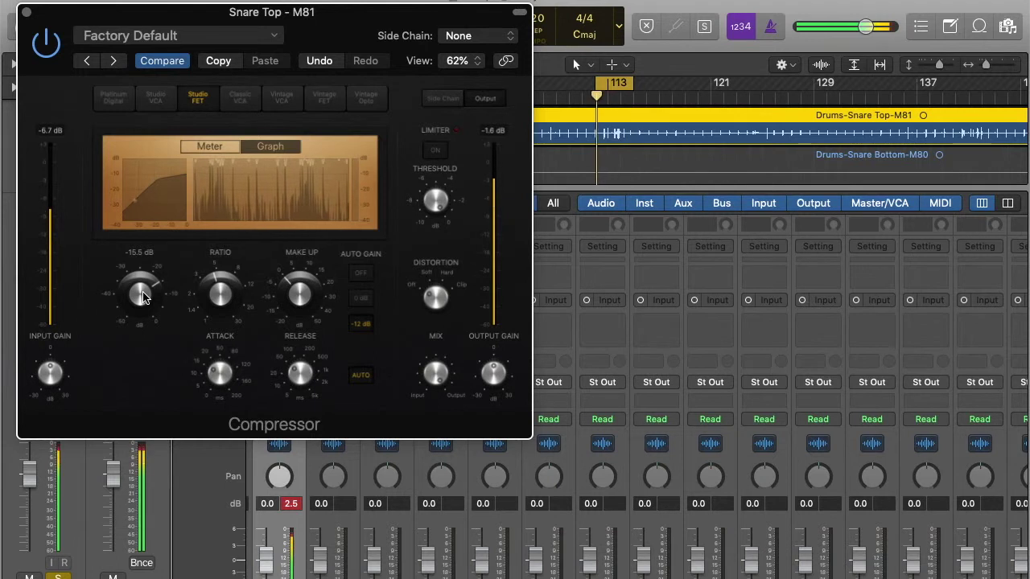
left_click(143, 296)
left_click_drag(142, 296, 144, 299)
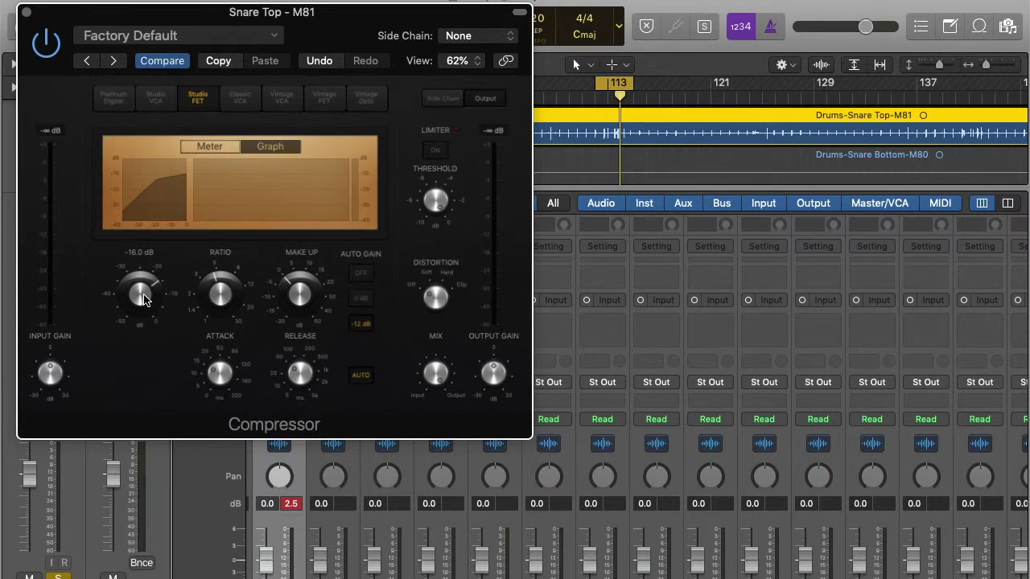
mouse_move(217, 372)
left_click(26, 13)
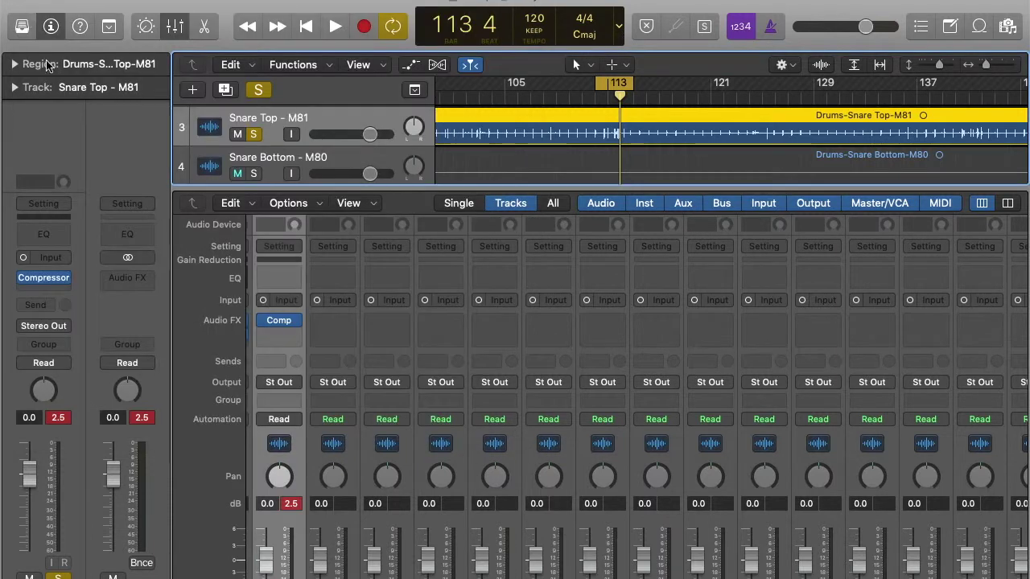
Insert a Channel EQ on Snare Top and boost the third band by 3.5 dB at 198 Hz with Q 1.40
left_click(44, 234)
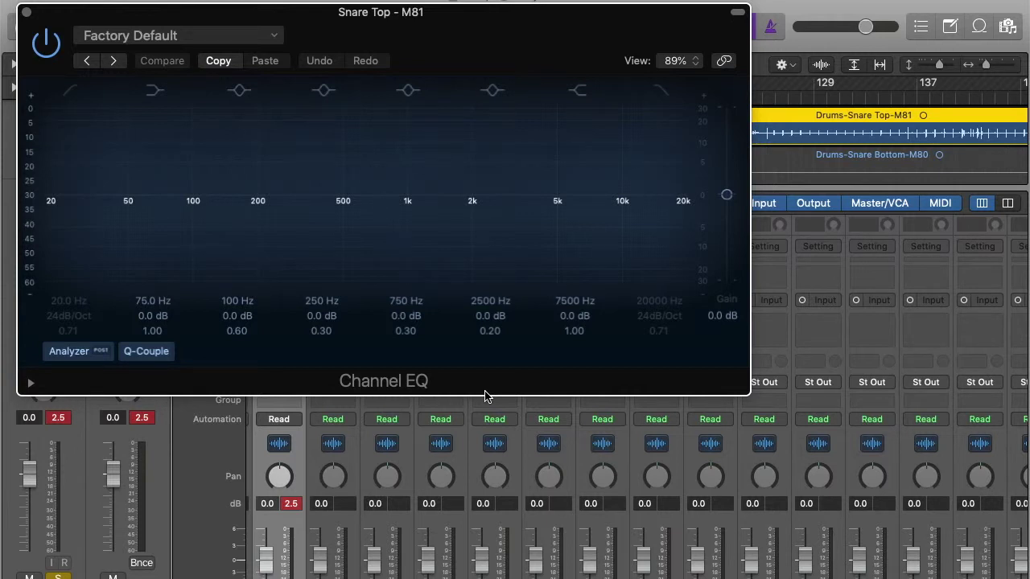
key("space")
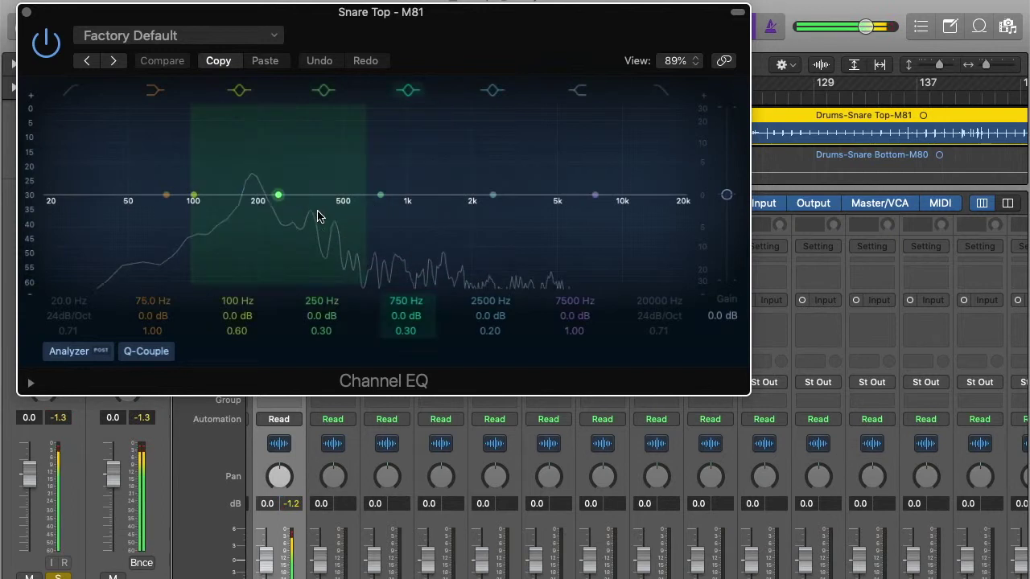
left_click_drag(202, 180, 271, 161)
left_click_drag(242, 334, 242, 329)
left_click_drag(258, 163, 253, 183)
left_click_drag(239, 331, 250, 224)
left_click_drag(252, 184, 254, 190)
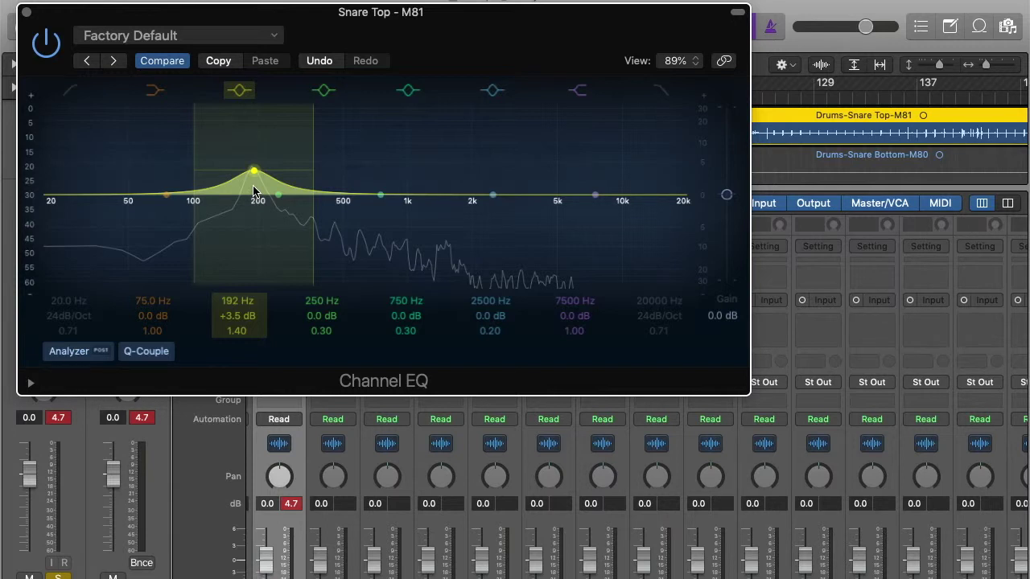
left_click_drag(254, 191, 258, 186)
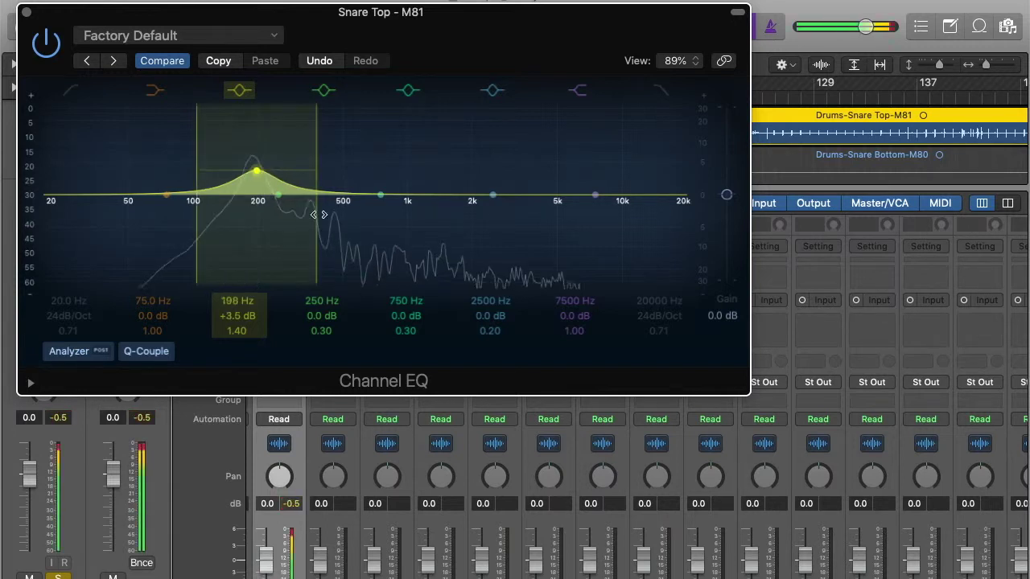
Sweep the fourth EQ band upward and set it to 1720 Hz, +0.5 dB, with Q 1.20
left_click_drag(313, 215, 345, 200)
left_click(321, 332)
left_click_drag(321, 331, 320, 310)
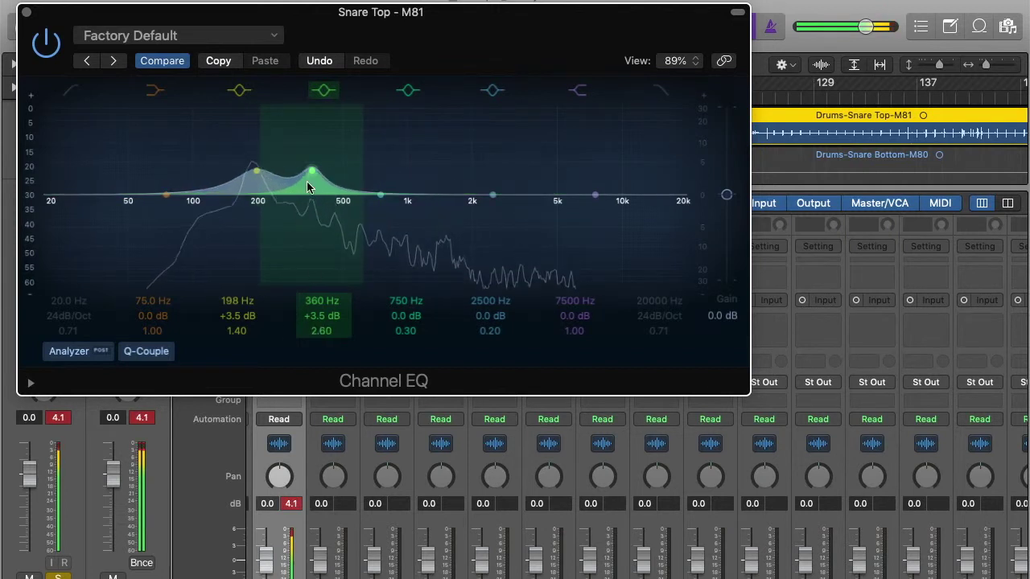
left_click_drag(312, 185, 464, 202)
left_click_drag(325, 337, 325, 359)
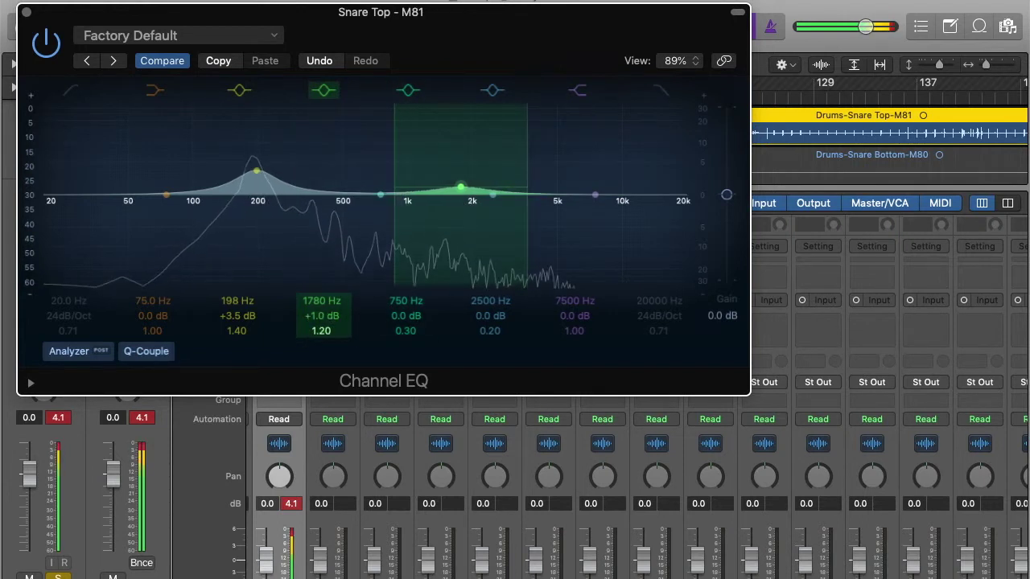
left_click_drag(464, 206, 462, 210)
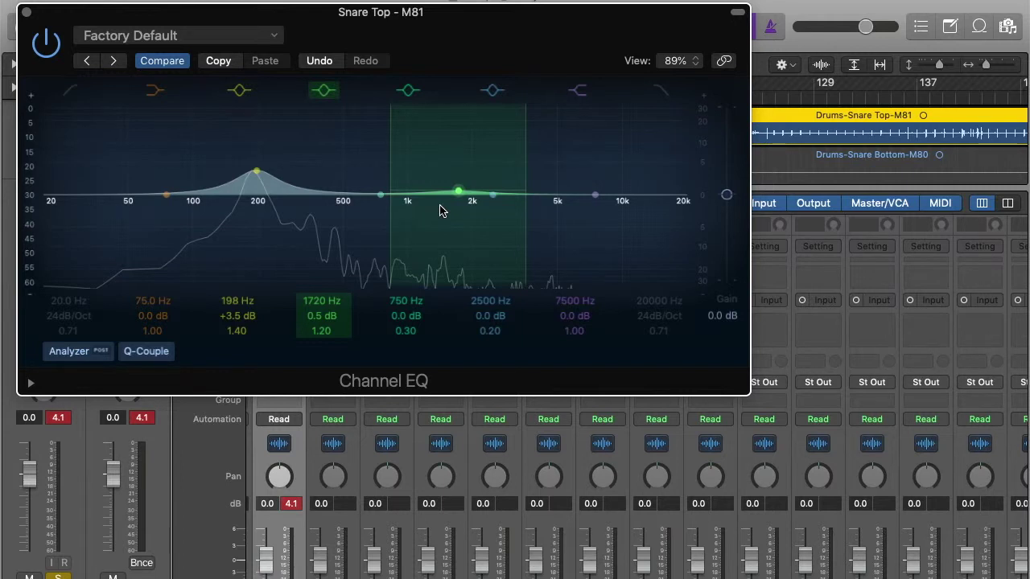
Set the fifth EQ band to cut 4.5 dB at 860 Hz with Q 100, and the high shelf to +1.0 dB at 3500 Hz
left_click_drag(382, 184, 381, 153)
left_click_drag(410, 331, 410, 290)
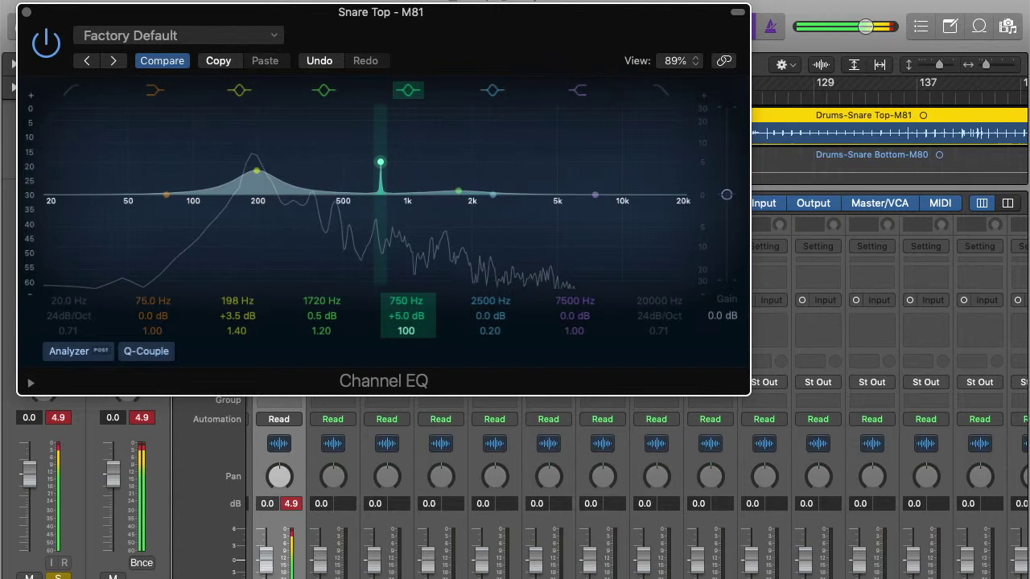
left_click_drag(382, 165, 412, 117)
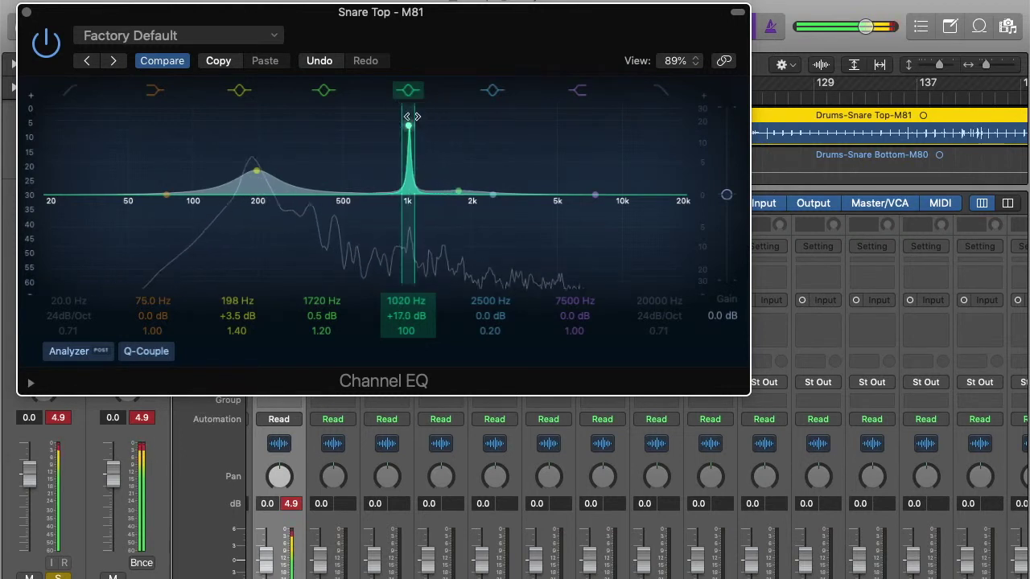
left_click_drag(408, 317, 393, 117)
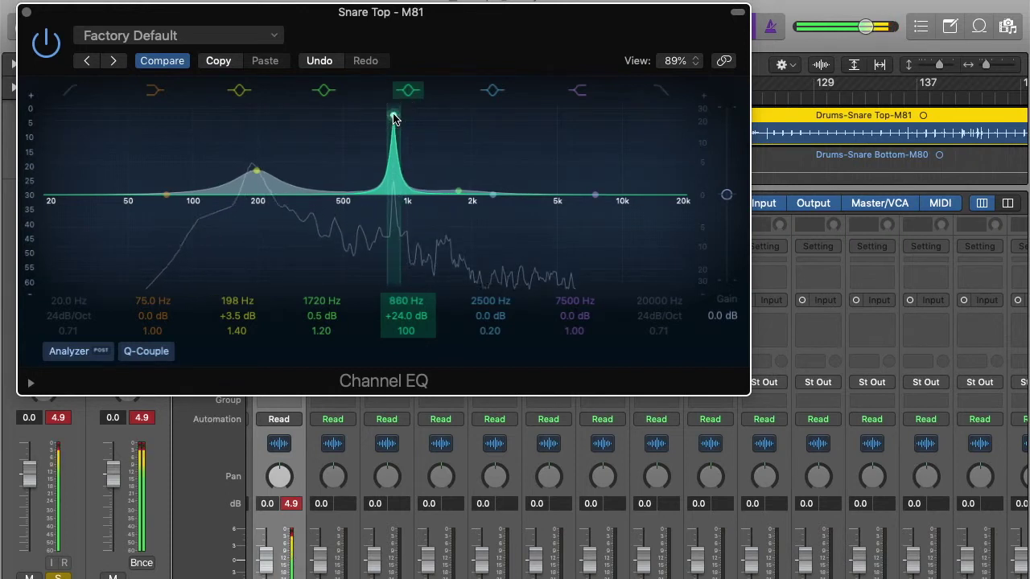
left_click_drag(406, 316, 405, 360)
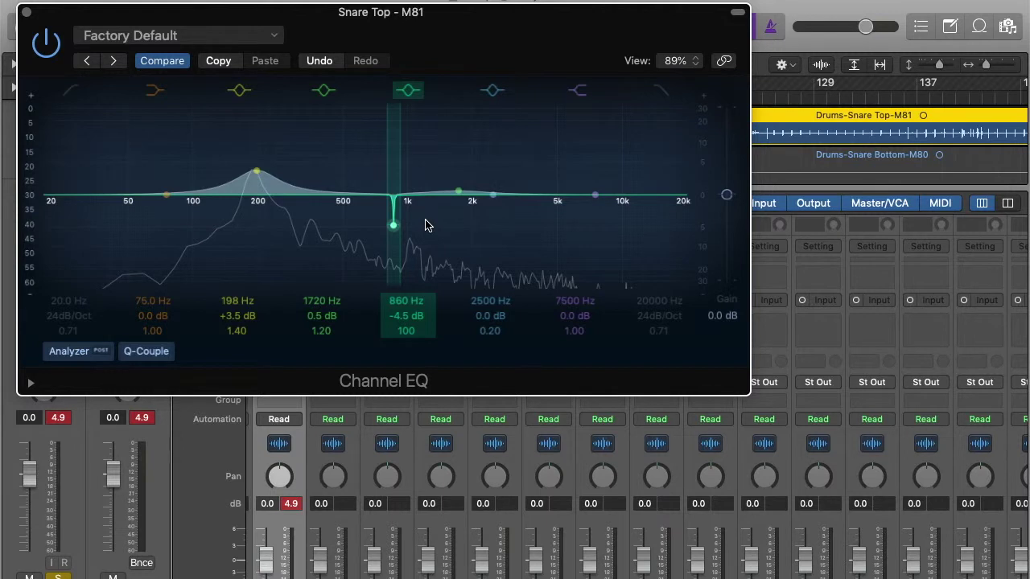
left_click_drag(601, 175, 522, 172)
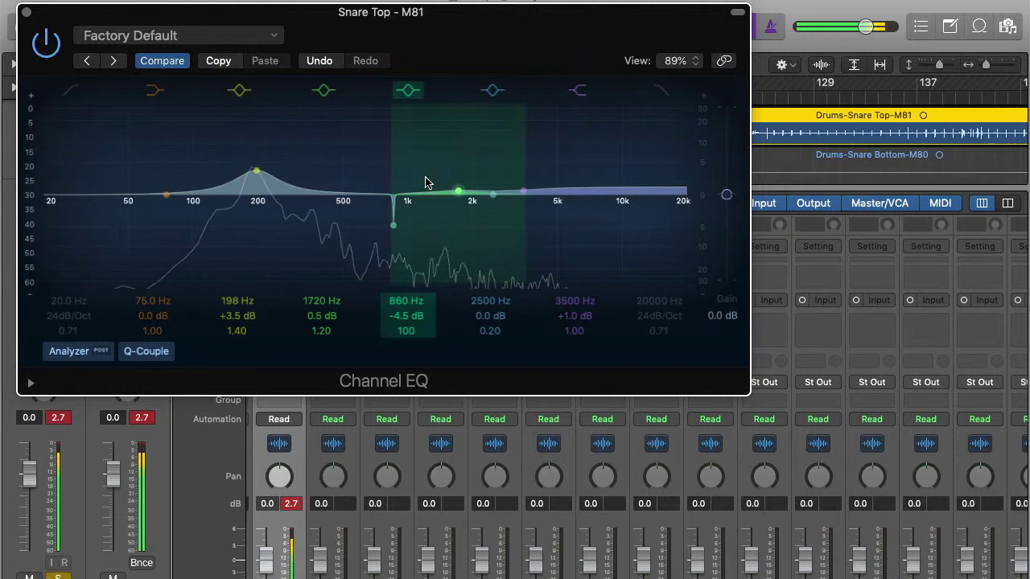
Sweep the sixth EQ band through the low mids and set it to 250 Hz, -2.5 dB, with Q 4.50
left_click_drag(493, 196, 316, 161)
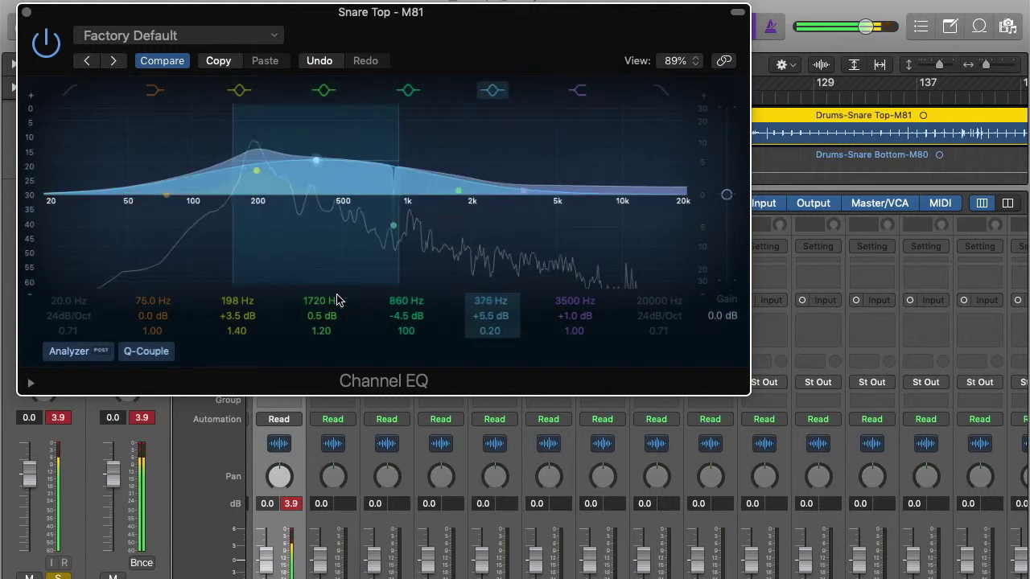
mouse_move(499, 330)
left_mouse_down()
mouse_move(499, 298)
mouse_move(499, 310)
left_mouse_up()
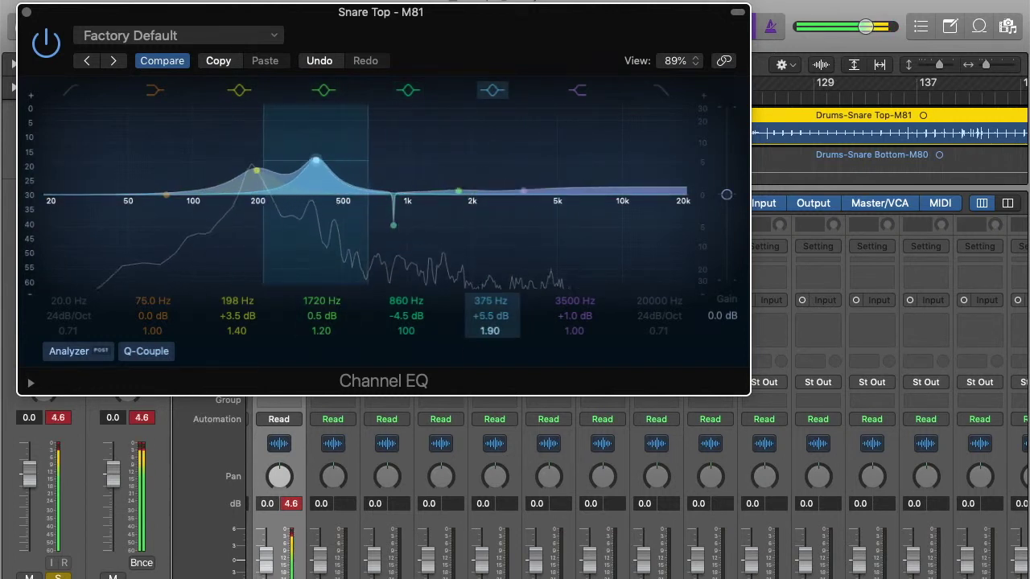
left_click_drag(314, 177, 295, 126)
left_click_drag(490, 330, 489, 309)
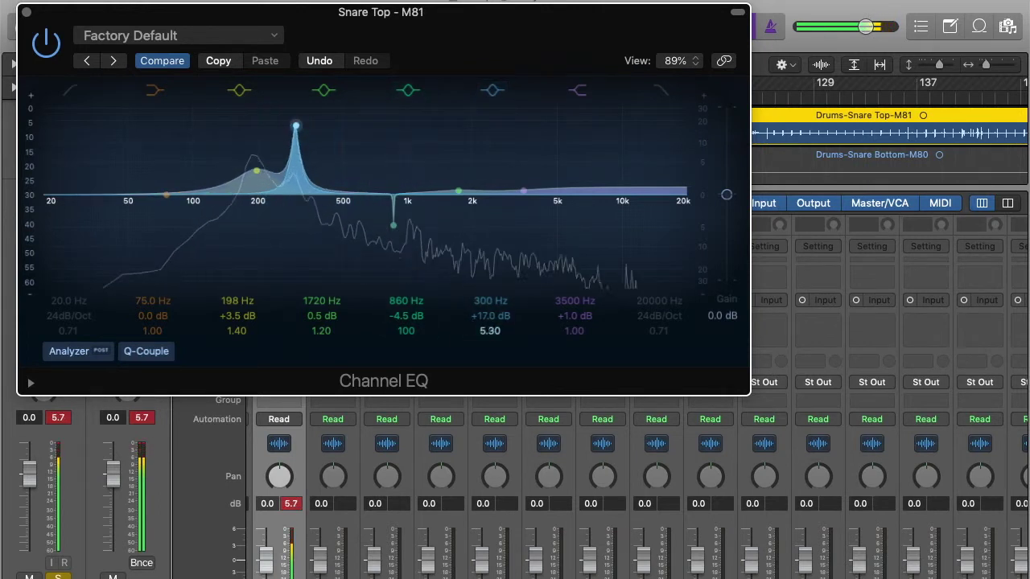
left_click_drag(295, 160, 277, 242)
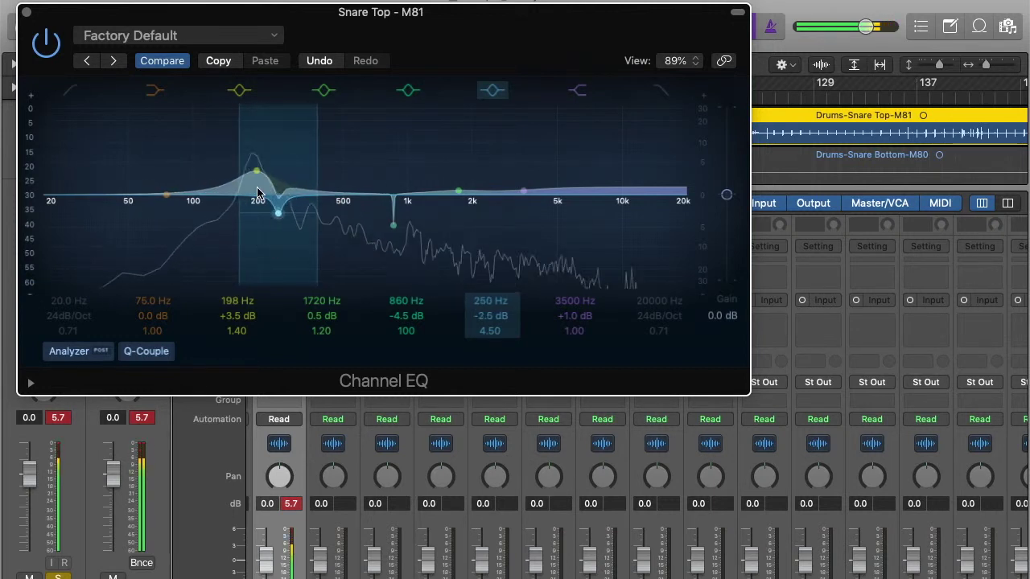
Reduce the 198 Hz boost to +2.0 dB and move the sixth band's cut to 280 Hz
left_click_drag(223, 172, 241, 199)
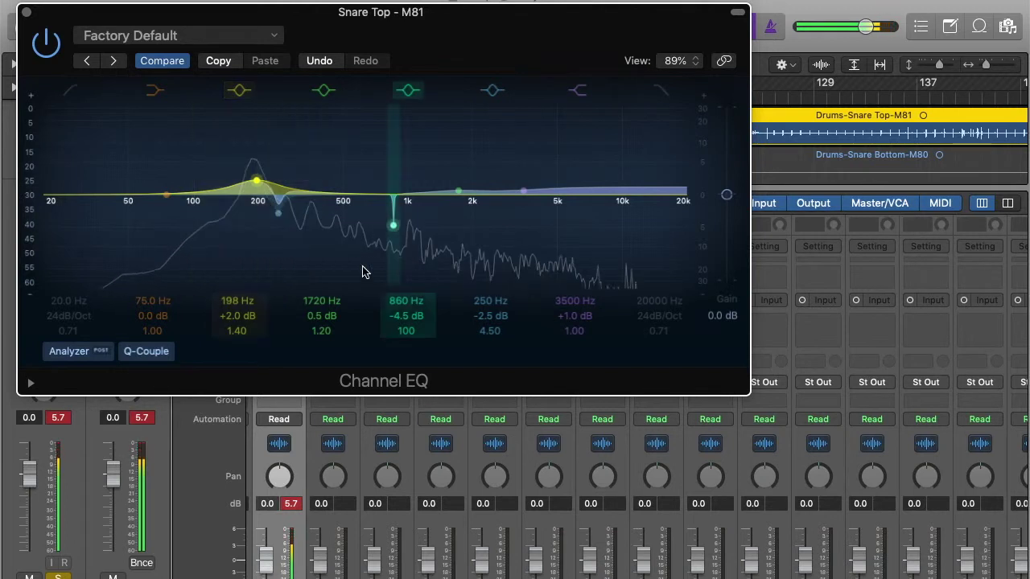
mouse_move(281, 207)
left_mouse_down()
mouse_move(308, 166)
mouse_move(301, 216)
mouse_move(300, 207)
left_mouse_up()
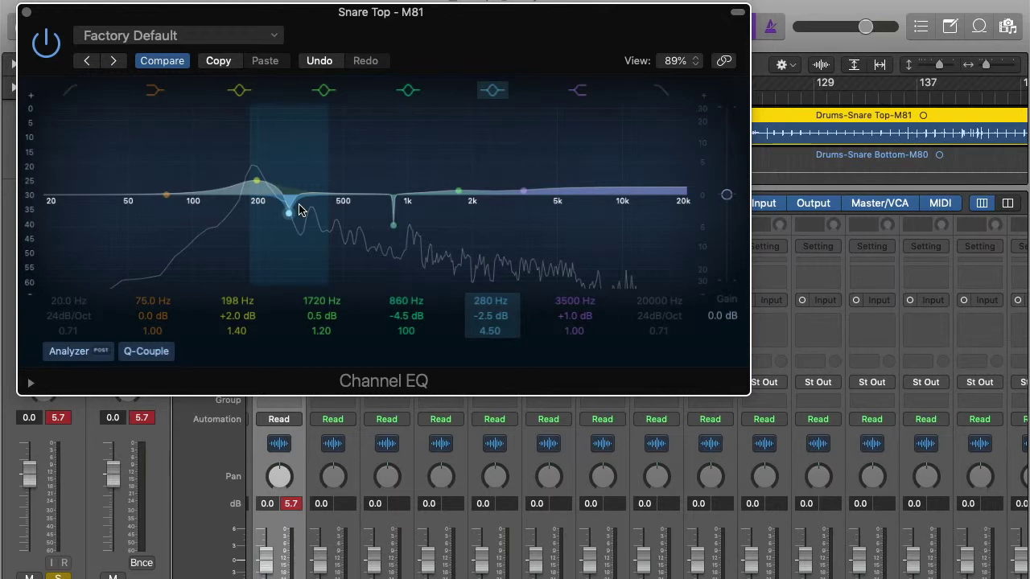
left_click(26, 12)
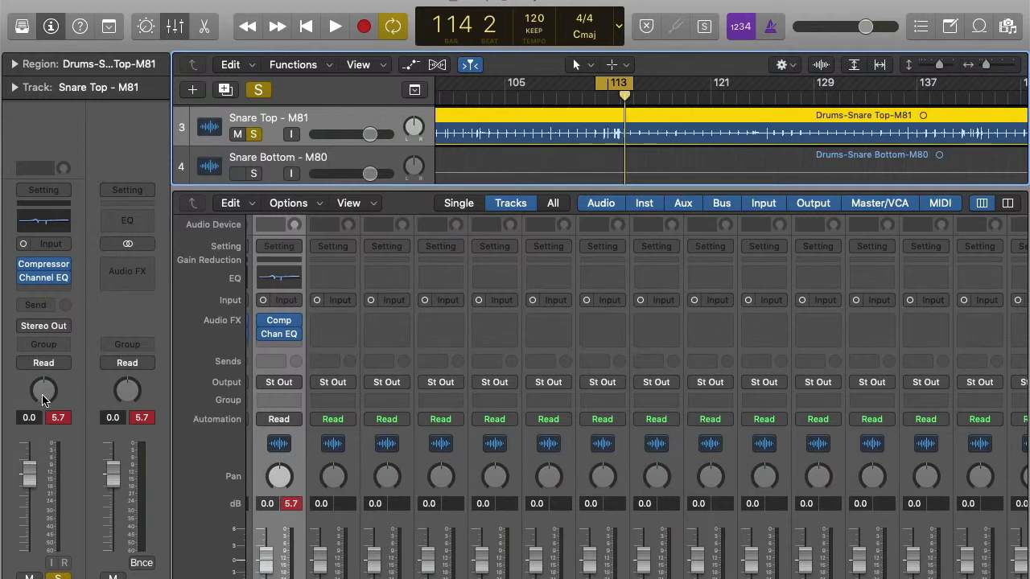
Pan the Snare Top track to +15 and route a new send to Bus 1
left_click_drag(42, 395, 43, 370)
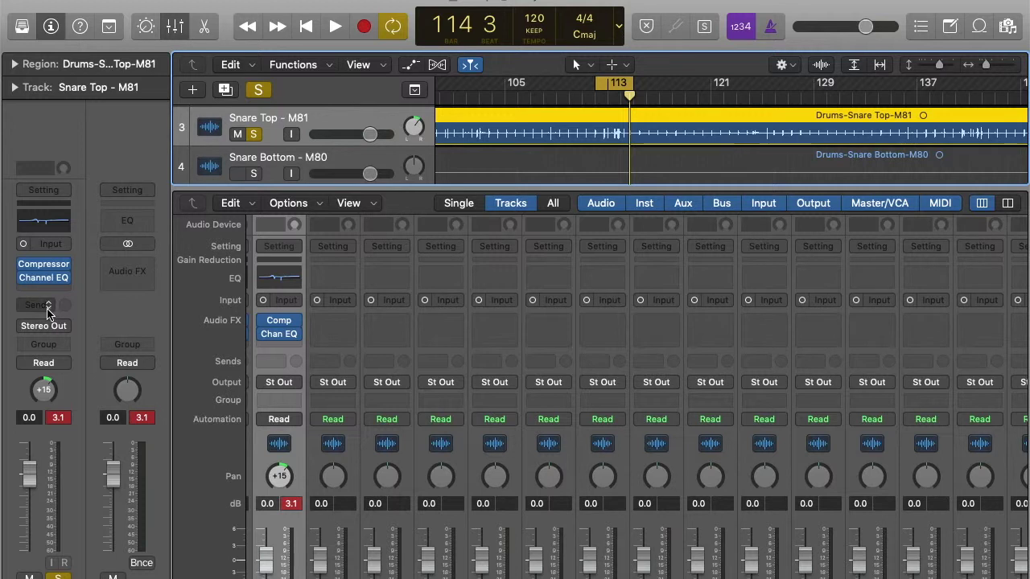
left_click(50, 311)
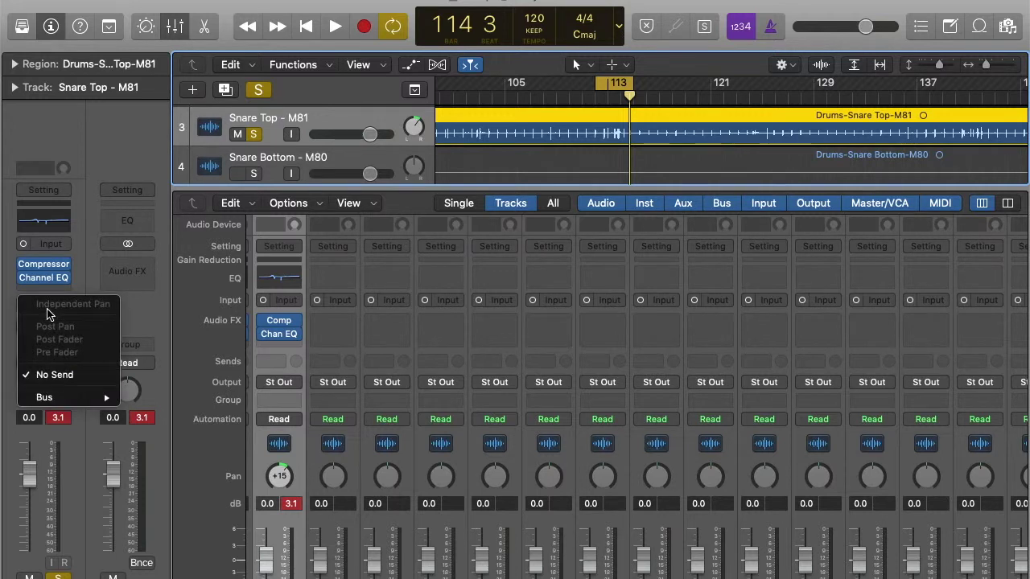
mouse_move(67, 399)
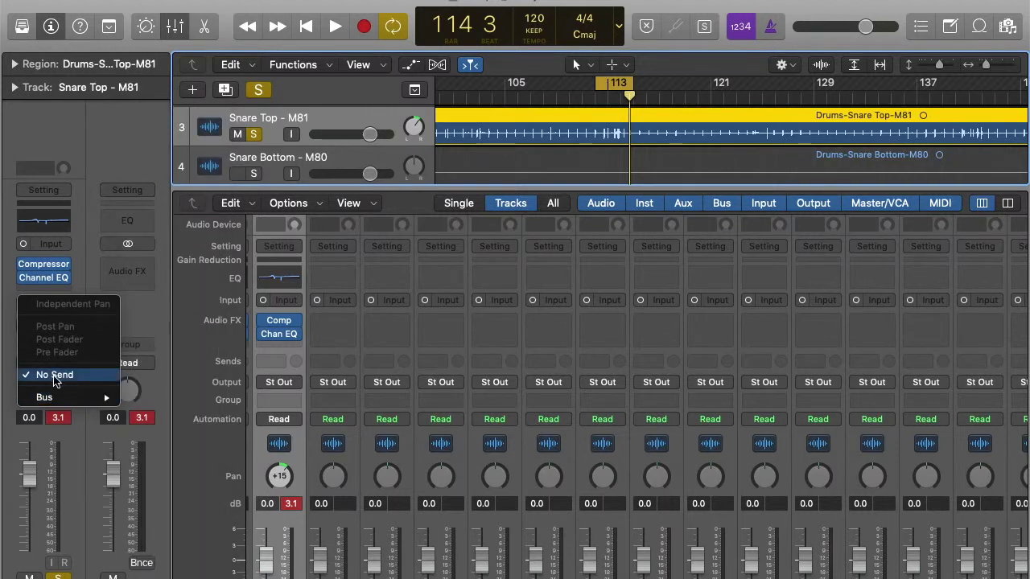
mouse_move(106, 394)
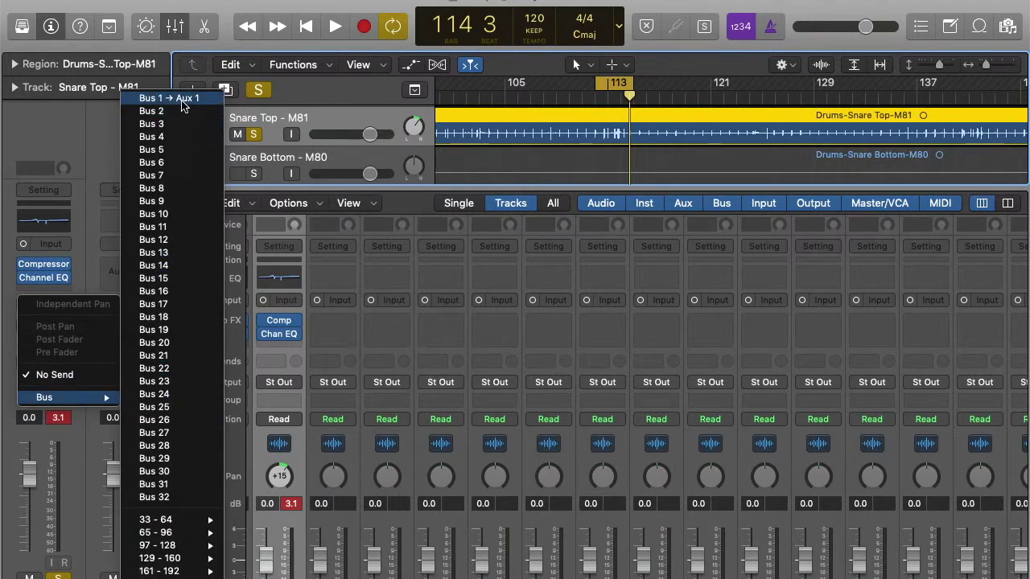
left_click(182, 100)
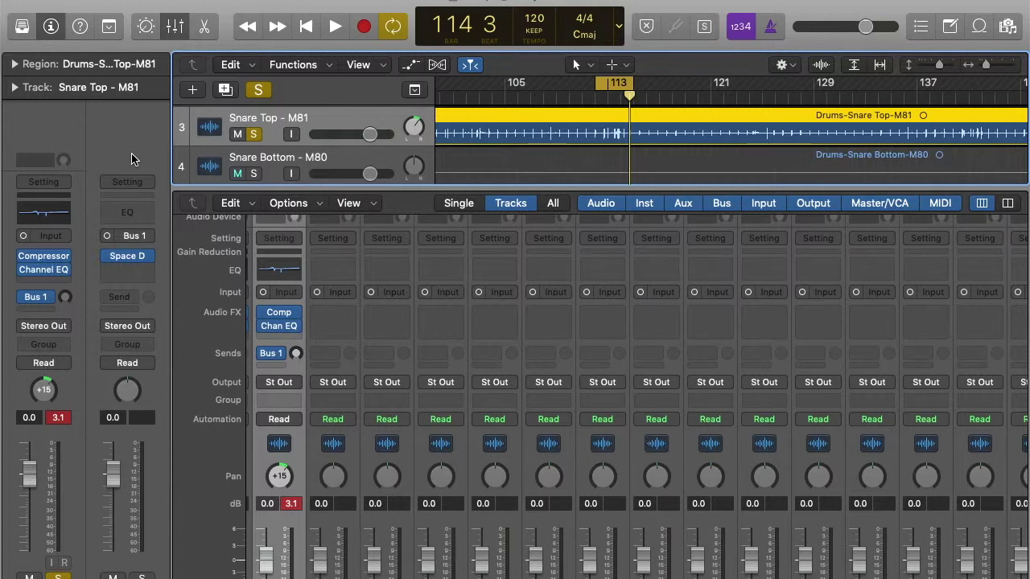
Open the Space Designer reverb on Aux 1 and enlarge its window to the 66% view
mouse_move(120, 256)
mouse_move(129, 257)
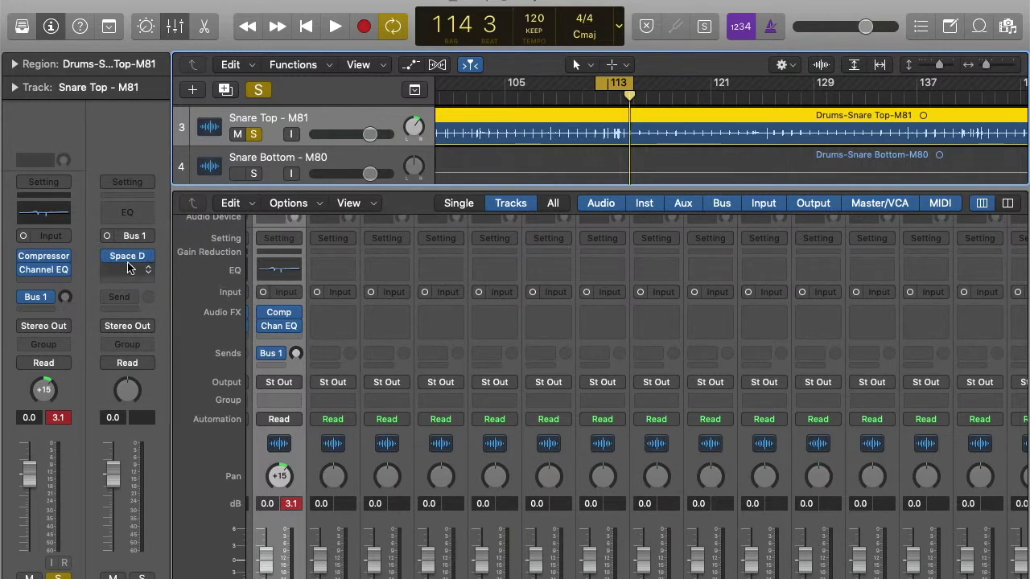
left_click(129, 257)
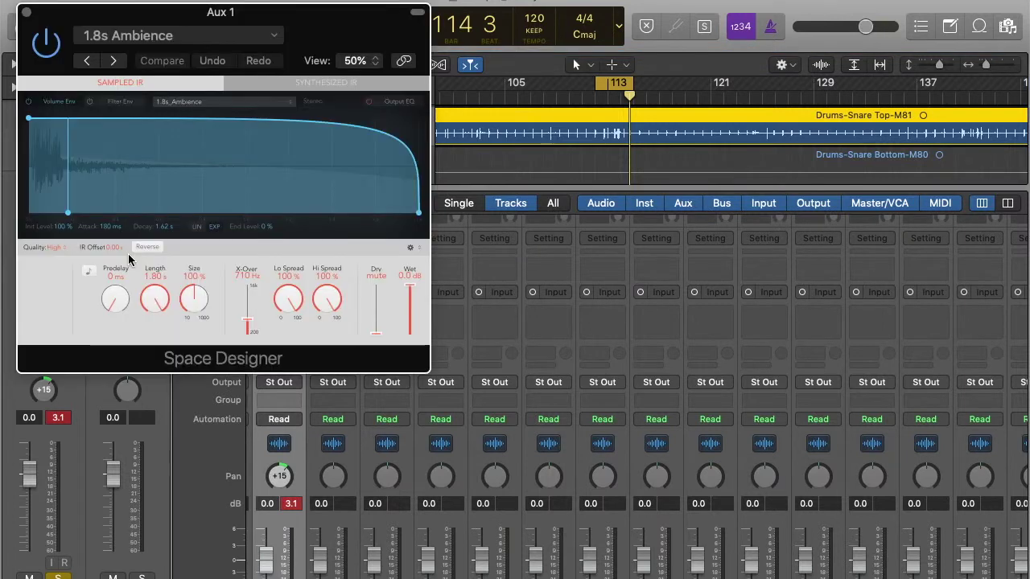
left_click_drag(421, 368, 556, 499)
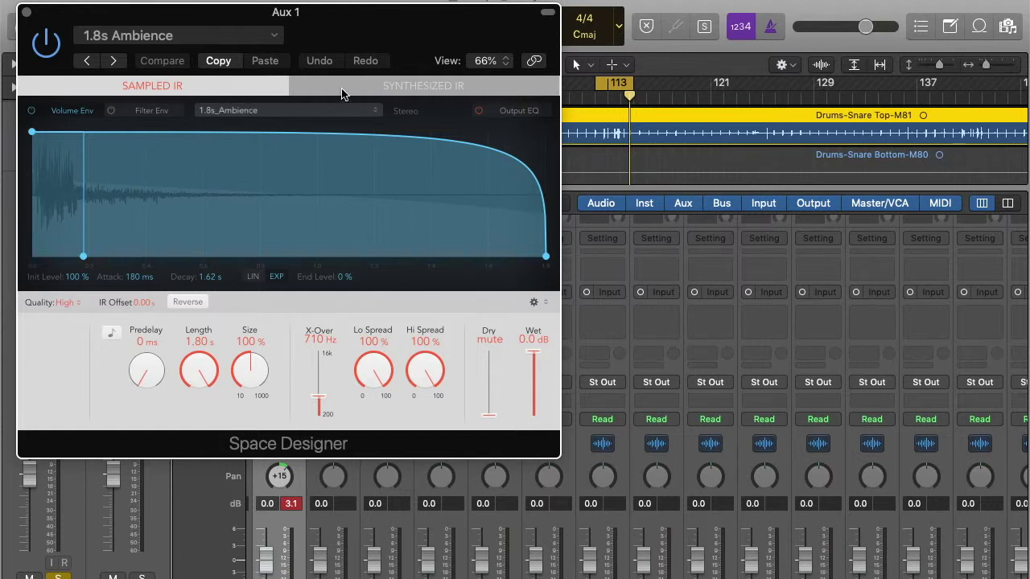
Load the 1.4s Bright Hall preset from the medium halls into Space Designer and close the plug-in
left_click(275, 37)
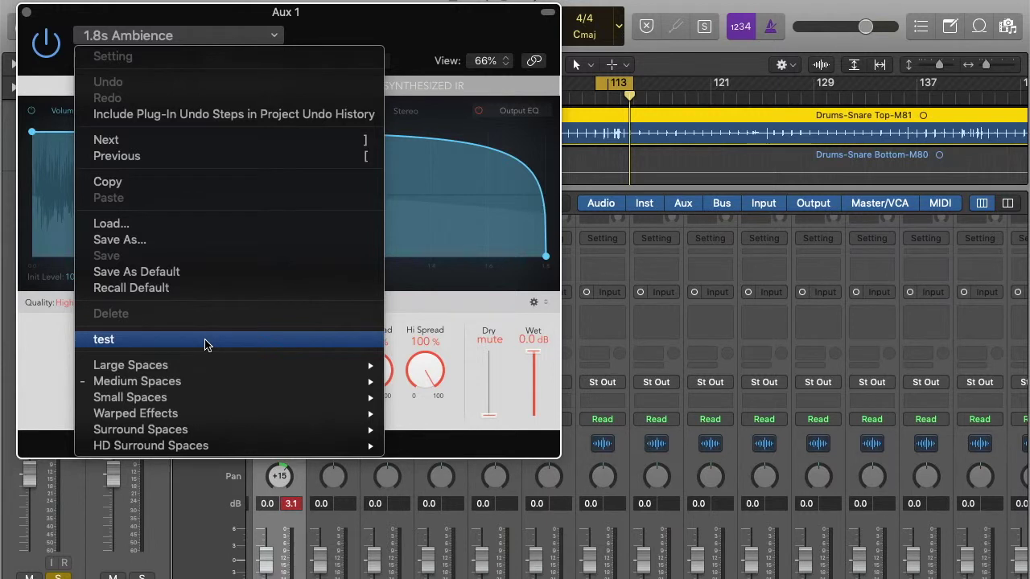
mouse_move(193, 389)
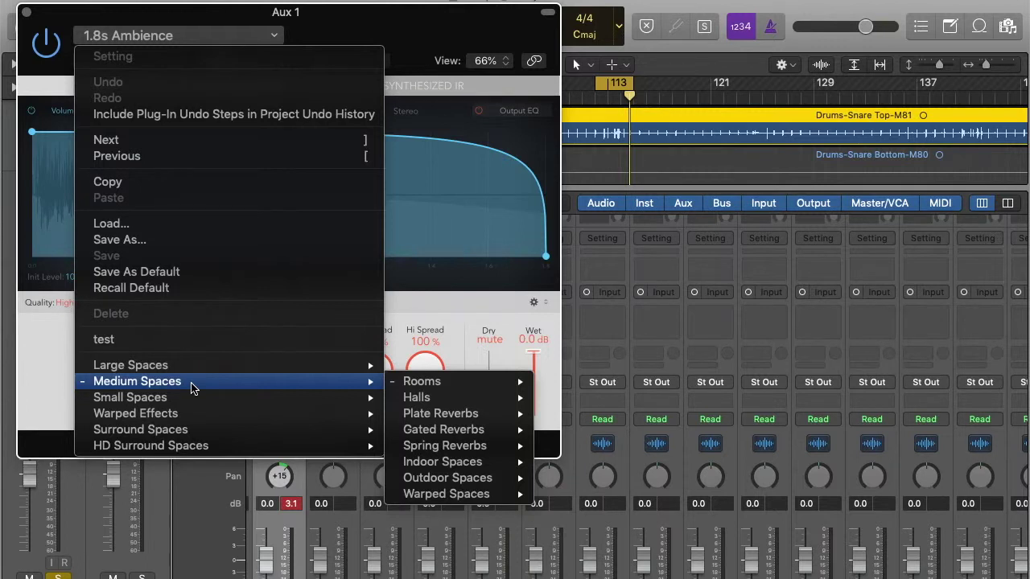
mouse_move(435, 383)
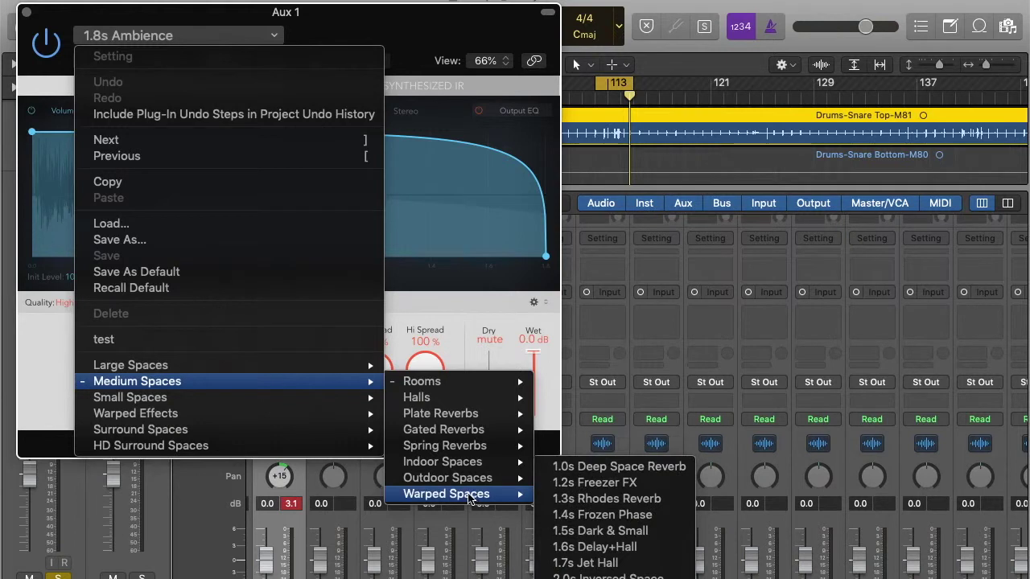
mouse_move(450, 488)
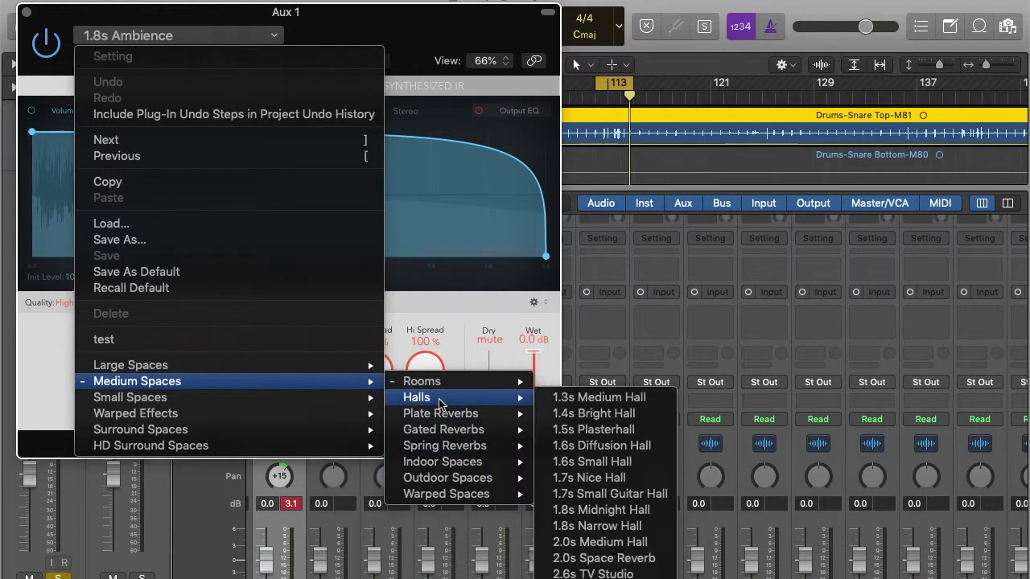
mouse_move(453, 421)
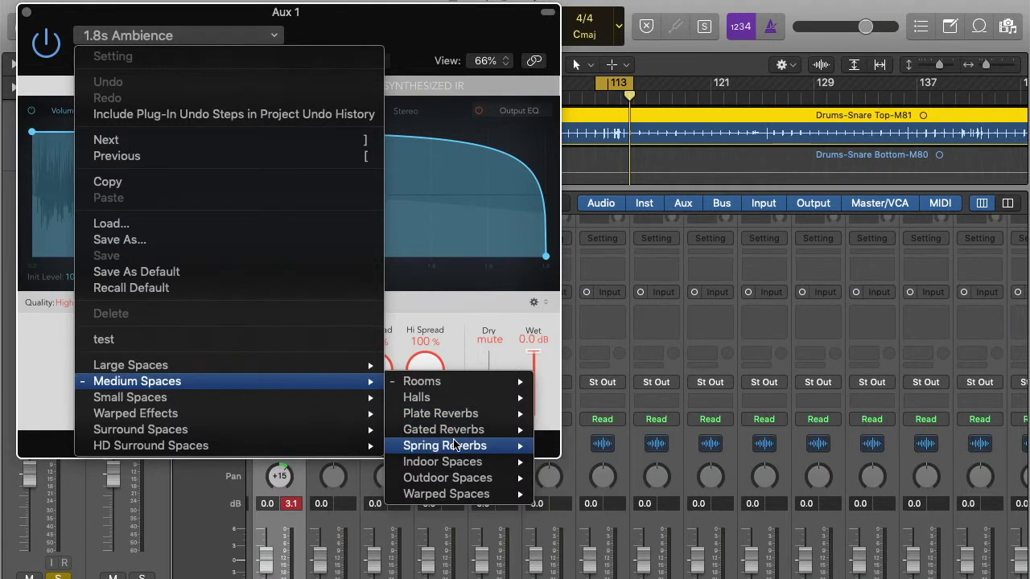
mouse_move(455, 445)
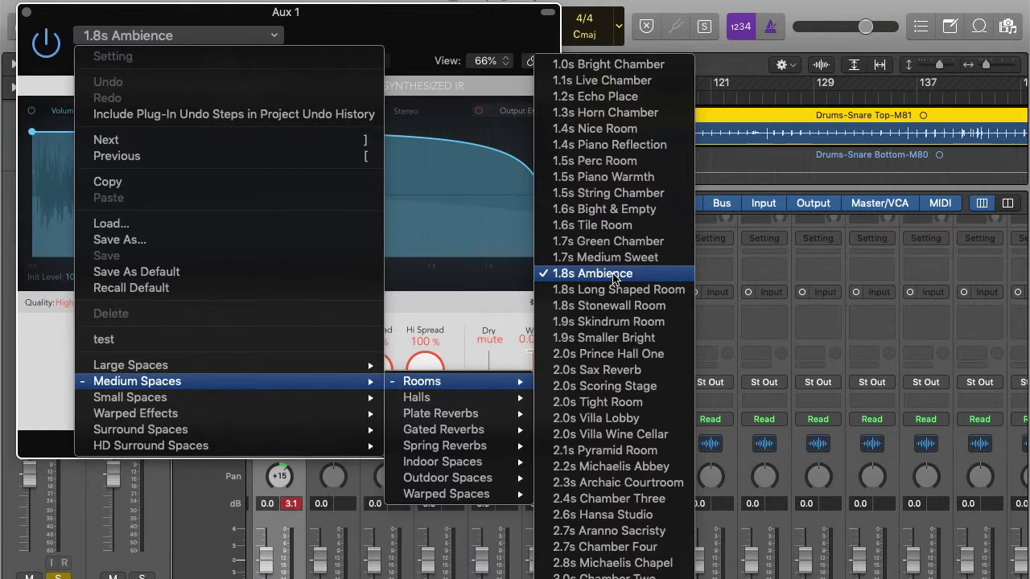
mouse_move(477, 397)
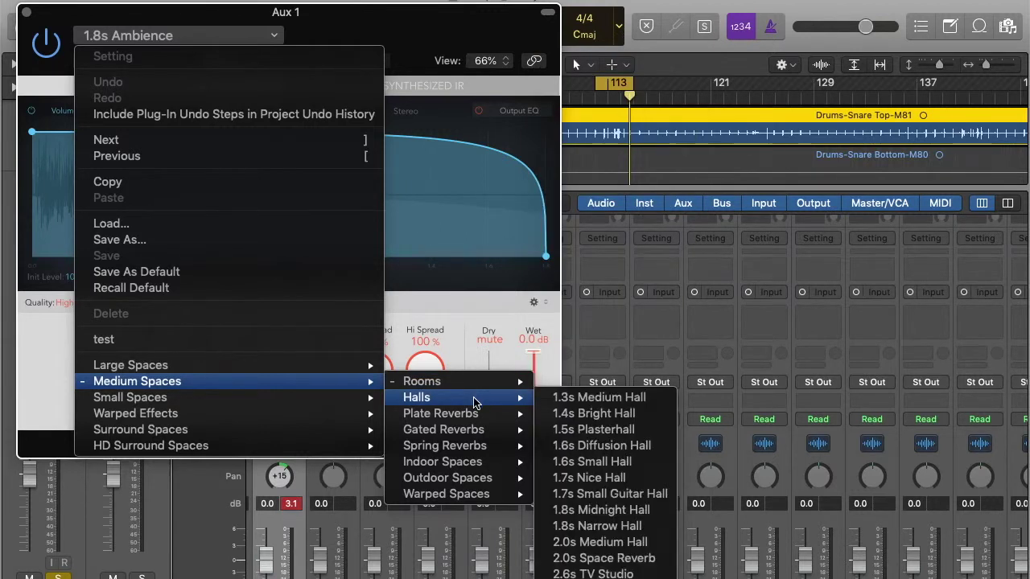
left_click(616, 422)
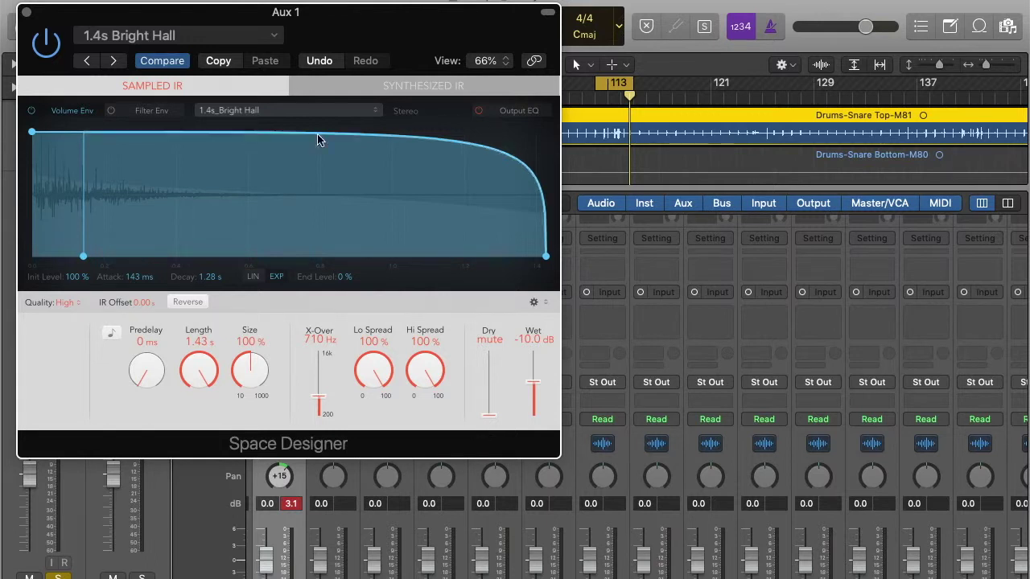
left_click(27, 14)
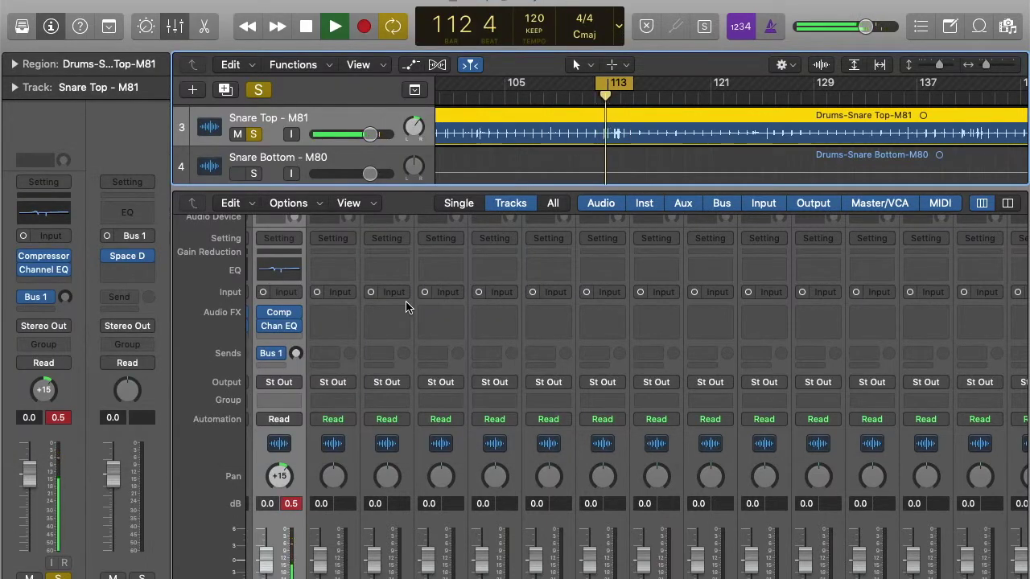
Raise the Snare Top's Bus 1 send level in small amounts while auditioning the reverb during playback
key("space")
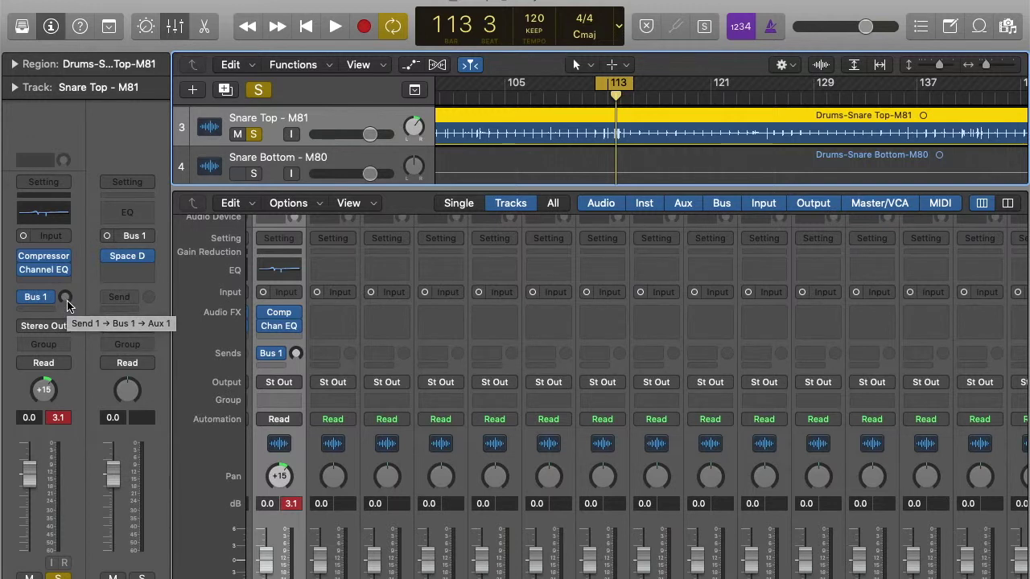
left_click_drag(66, 299, 70, 257)
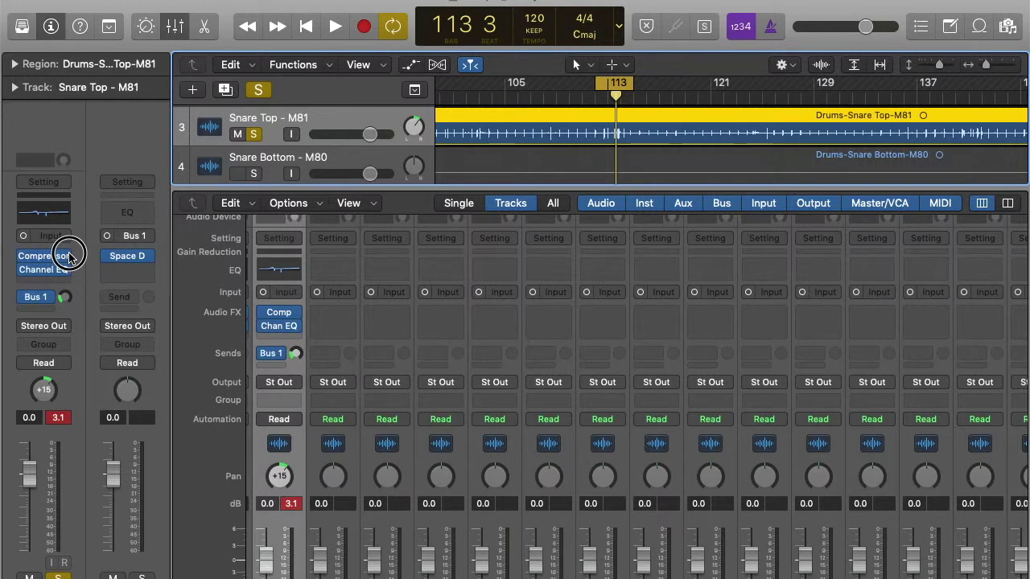
key("space")
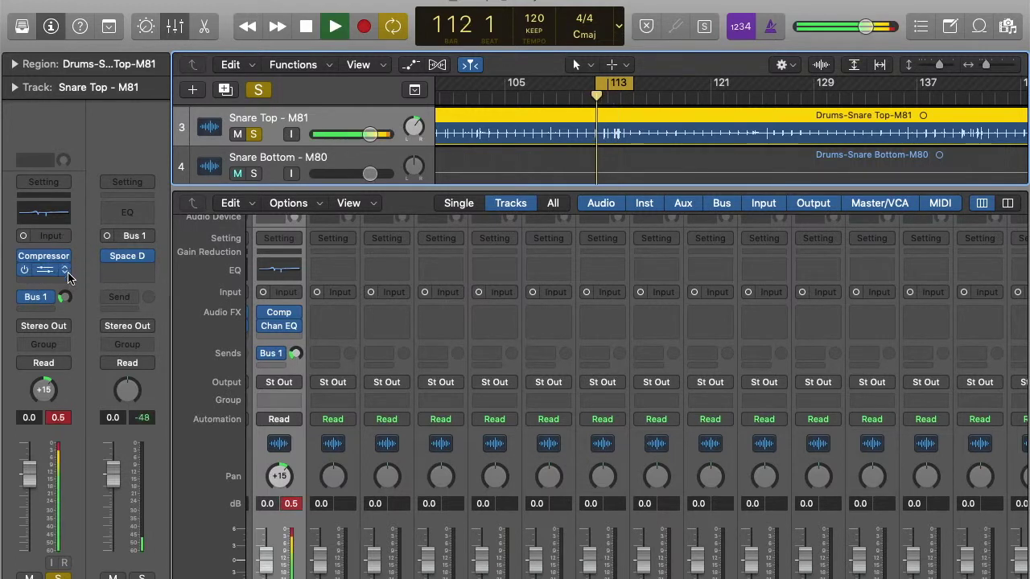
left_click_drag(68, 297, 73, 272)
key("space")
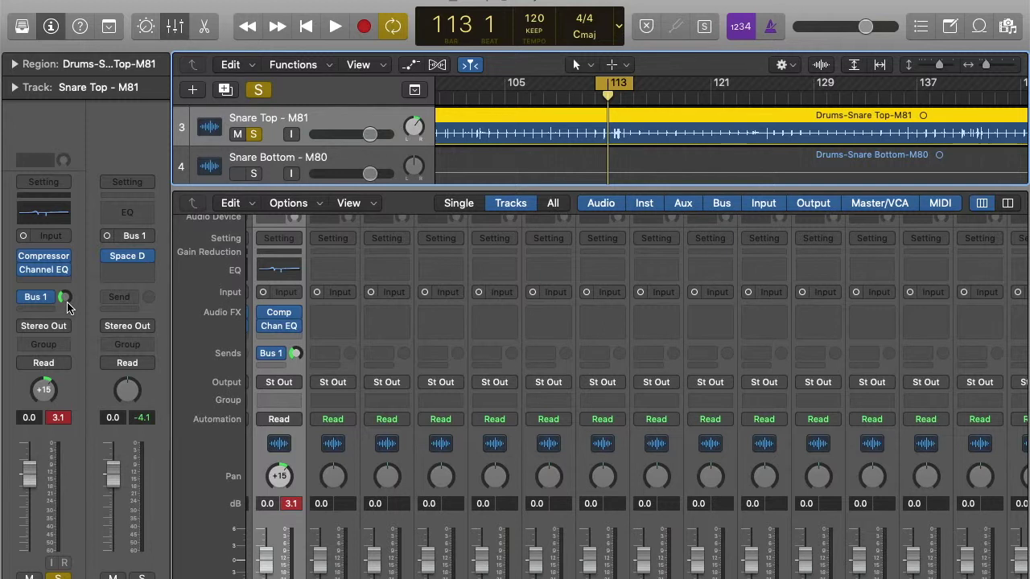
key("space")
left_click_drag(67, 306, 67, 302)
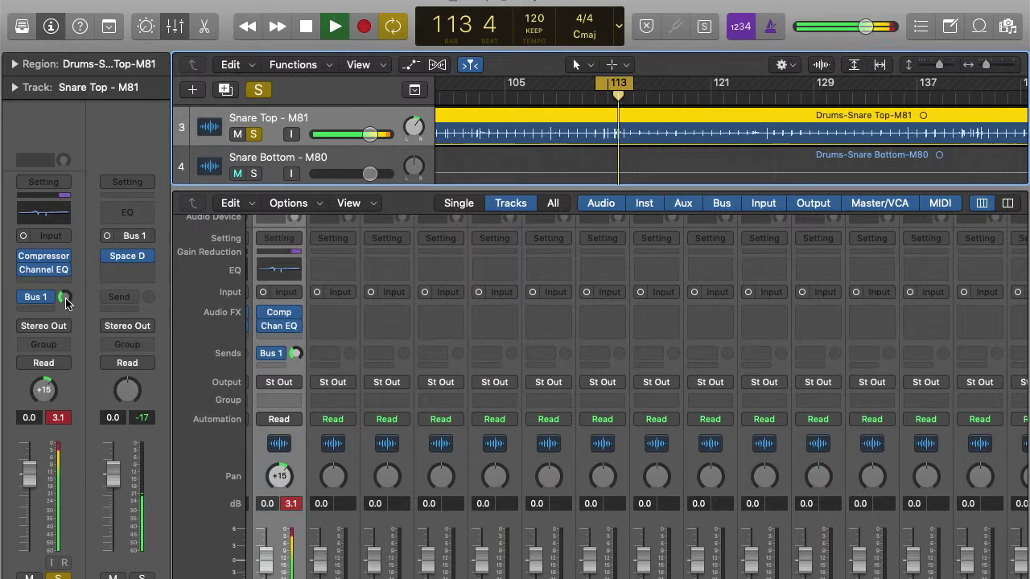
key("space")
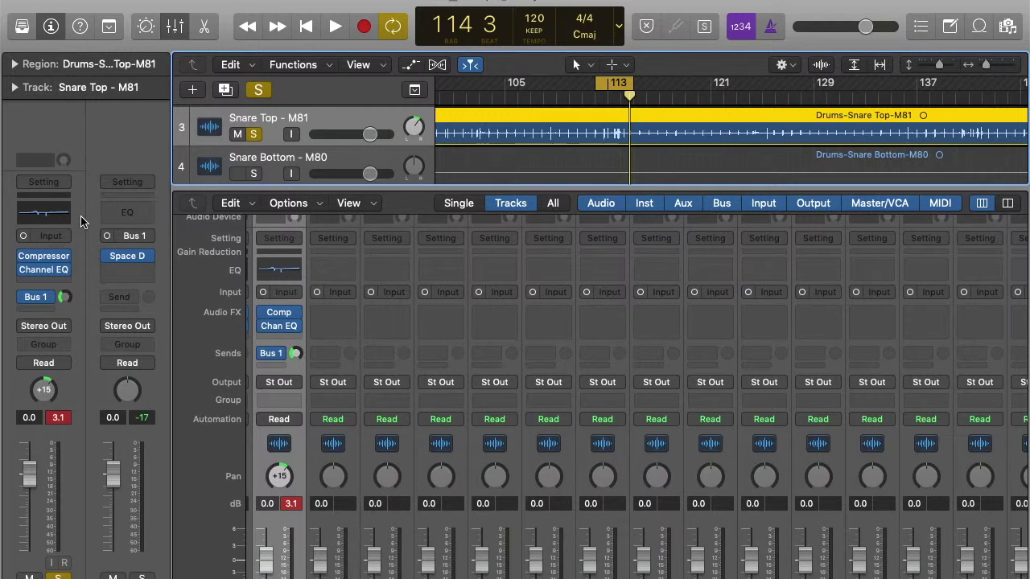
Add a Channel EQ to the Aux 1 reverb return and enable its low cut at 290 Hz
left_click(131, 225)
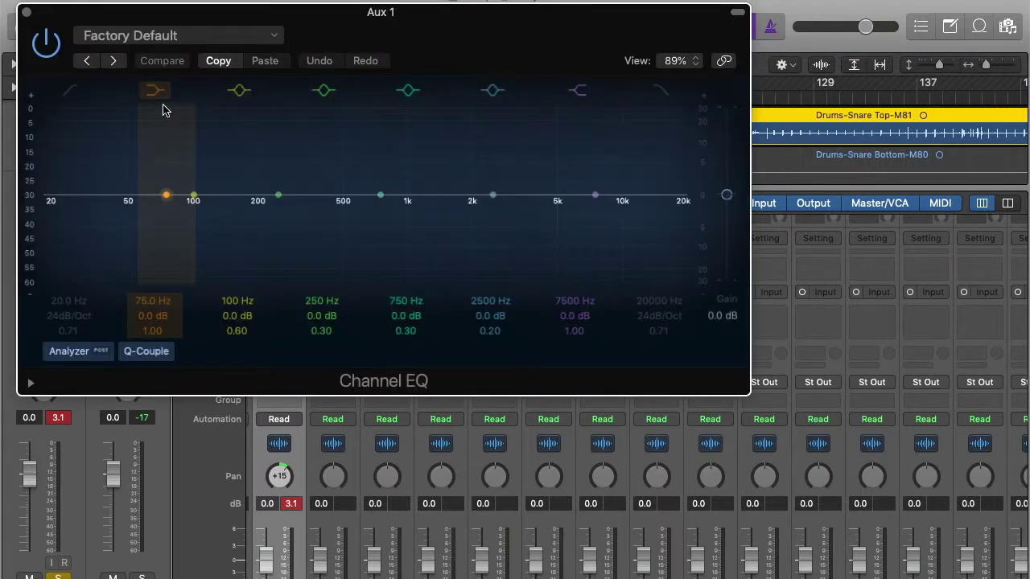
left_click(70, 92)
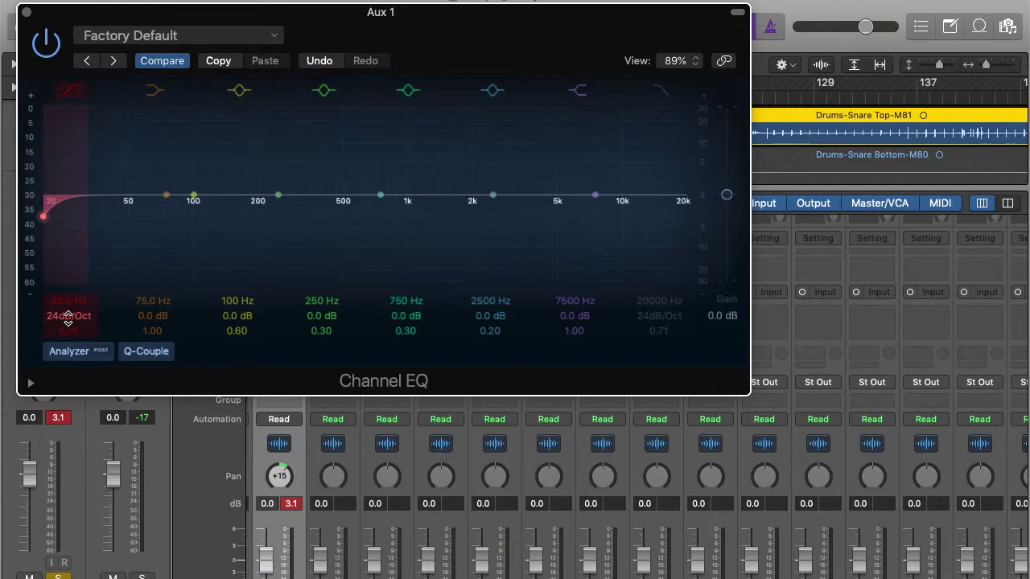
left_click_drag(70, 309, 87, 167)
left_click_drag(70, 305, 71, 226)
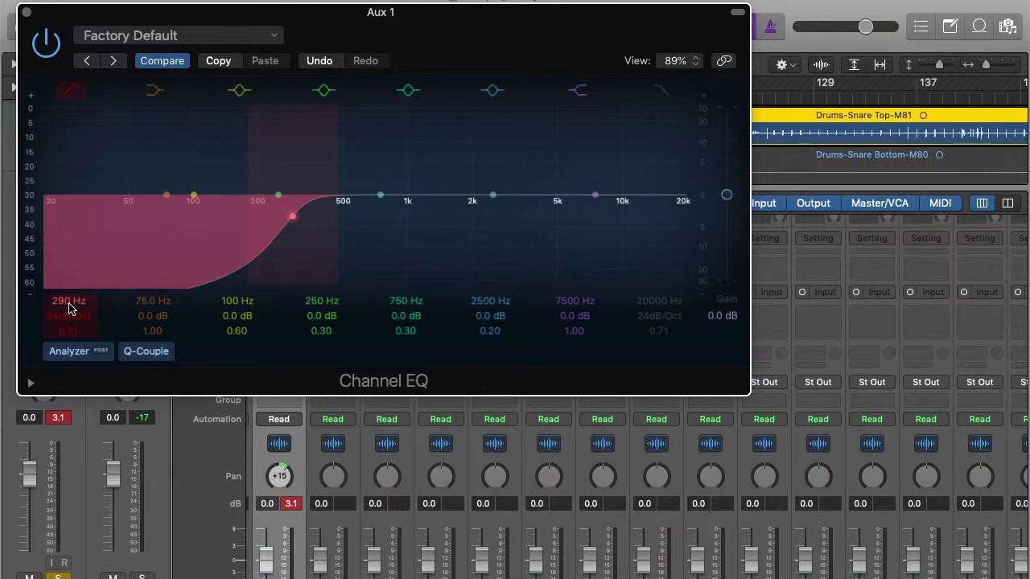
During playback, sweep the reverb EQ's low cut and set it to 385 Hz, and boost the high shelf 2.5 dB at 3500 Hz
key("space")
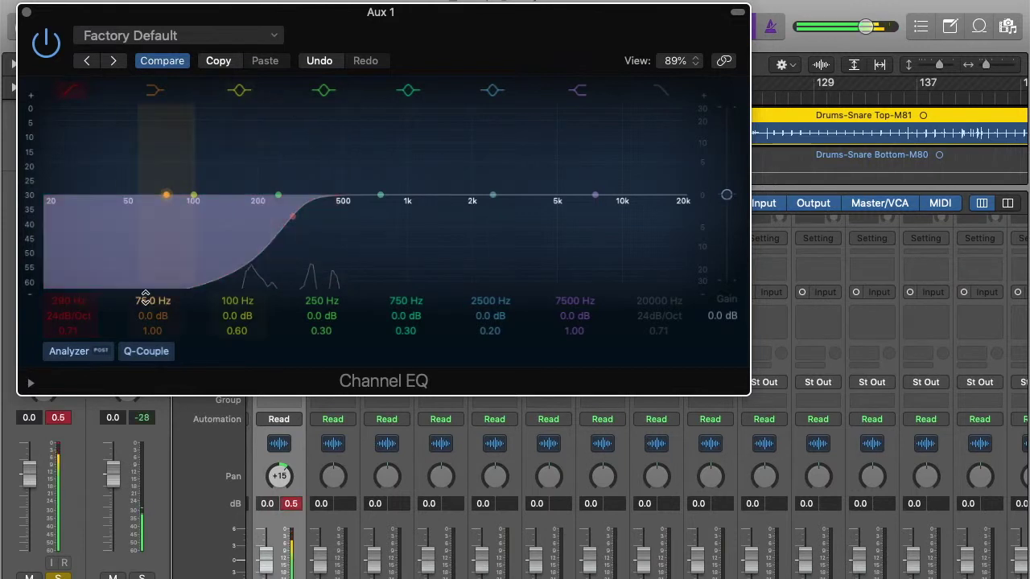
mouse_move(69, 309)
left_mouse_down()
mouse_move(68, 278)
mouse_move(76, 301)
left_mouse_up()
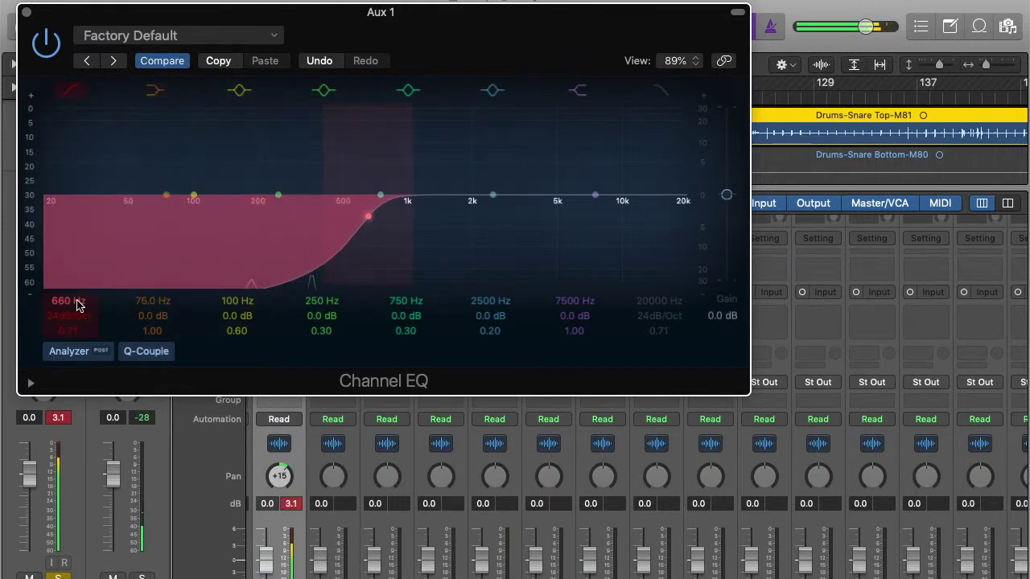
left_click_drag(599, 185, 524, 171)
left_click_drag(74, 301, 74, 324)
Cut 1.5 dB at 670 Hz with the fifth band, refine the high shelf to +2.0 dB at 3100 Hz, and close the reverb EQ
left_click_drag(379, 195, 352, 194)
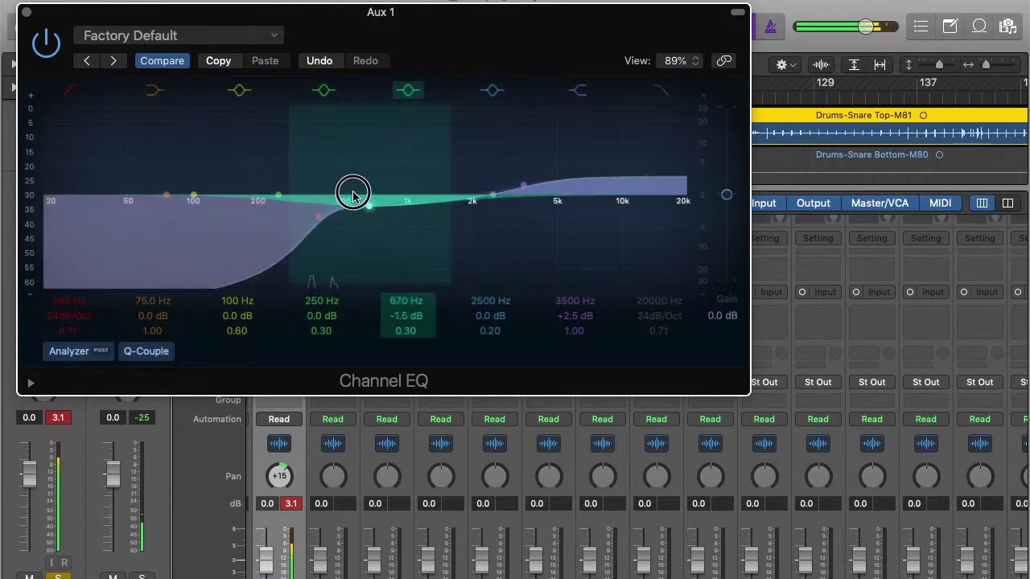
mouse_move(523, 185)
left_mouse_down()
mouse_move(493, 128)
mouse_move(515, 184)
left_mouse_up()
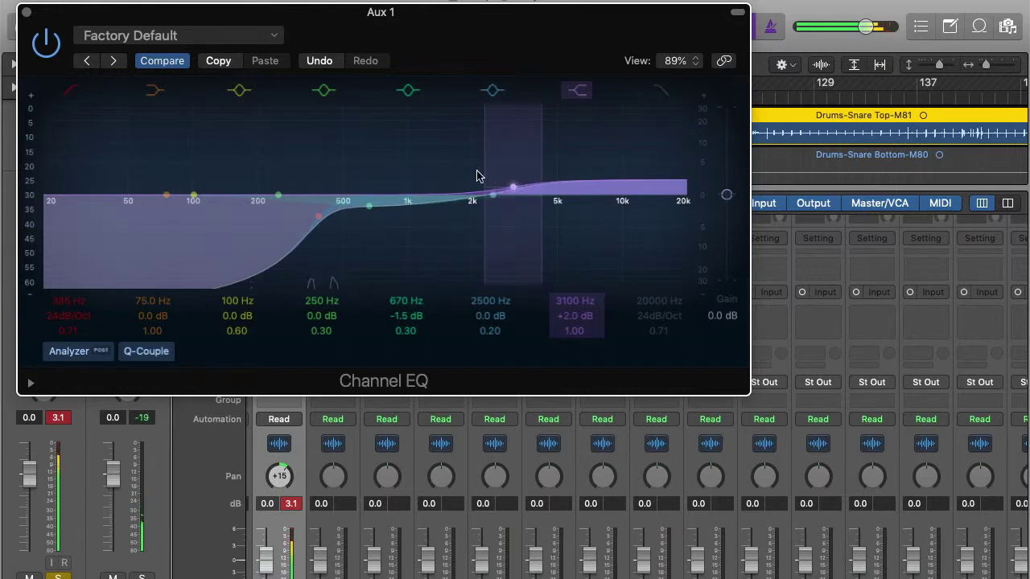
left_click(53, 41)
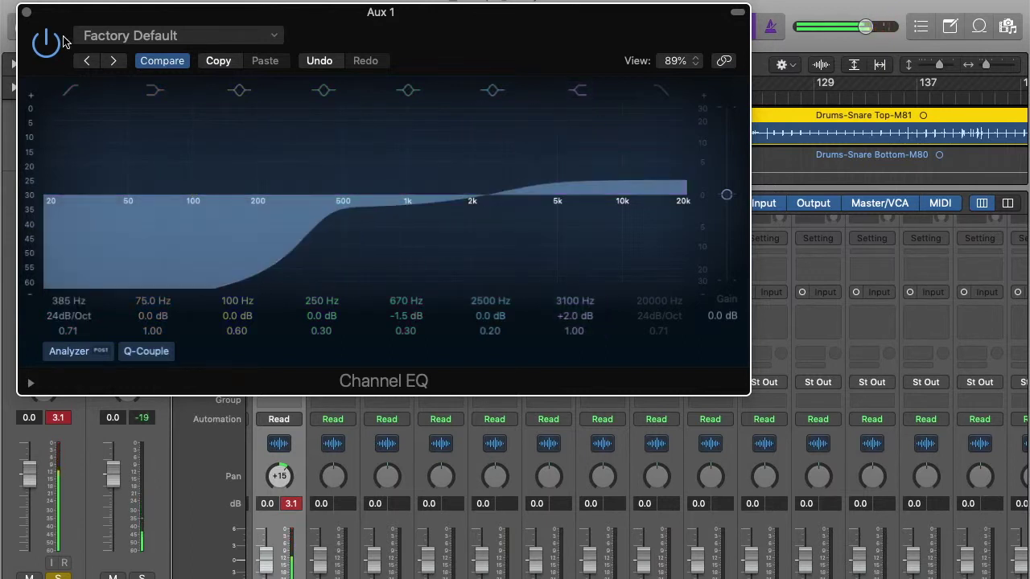
left_click(27, 14)
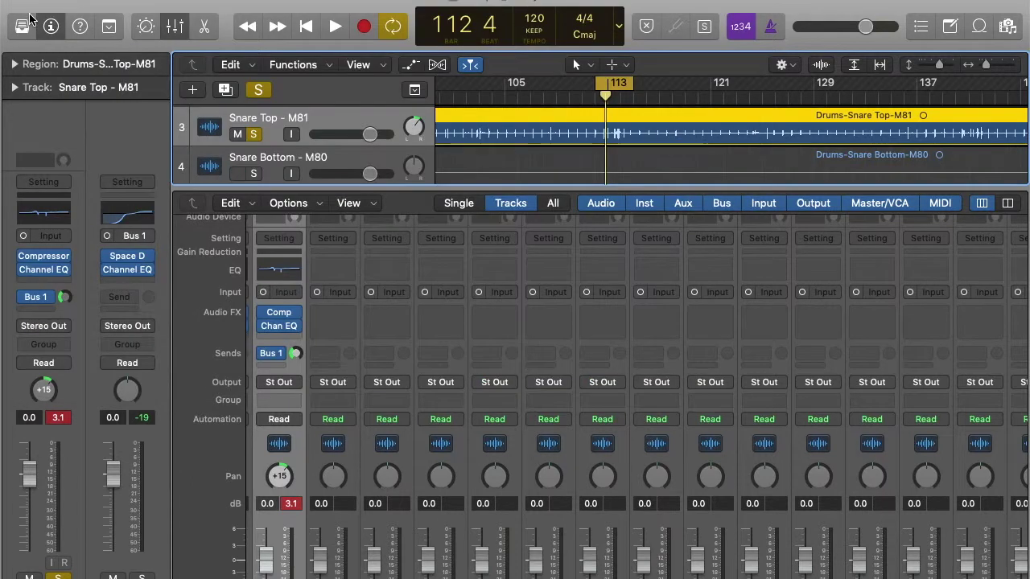